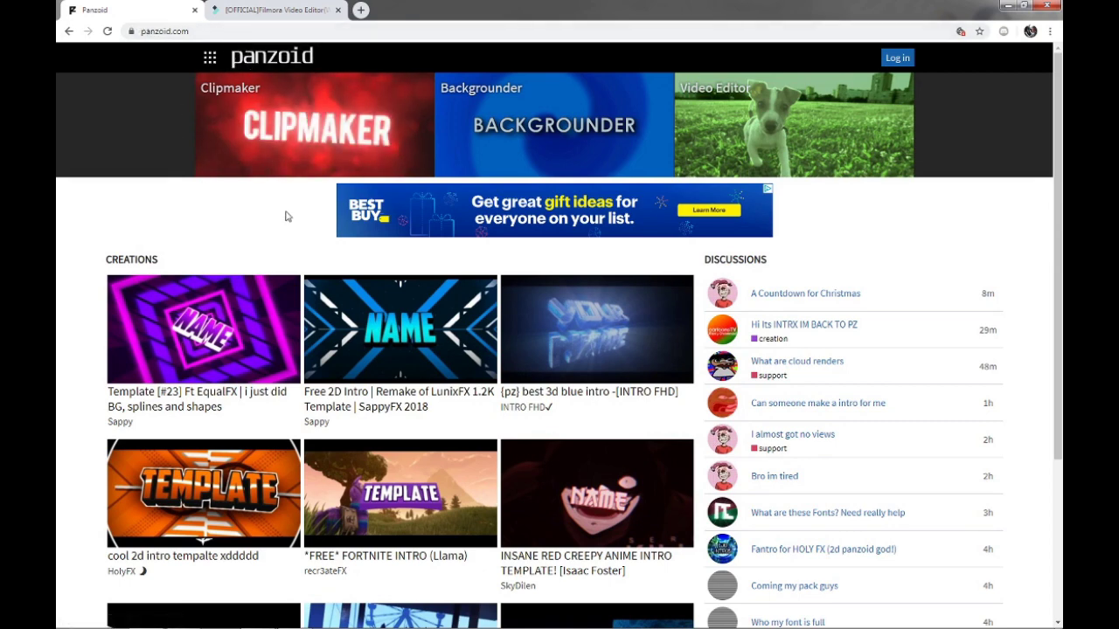
Step: Load the Template [#23] intro and play, then pause, its animation preview
left_click(180, 341)
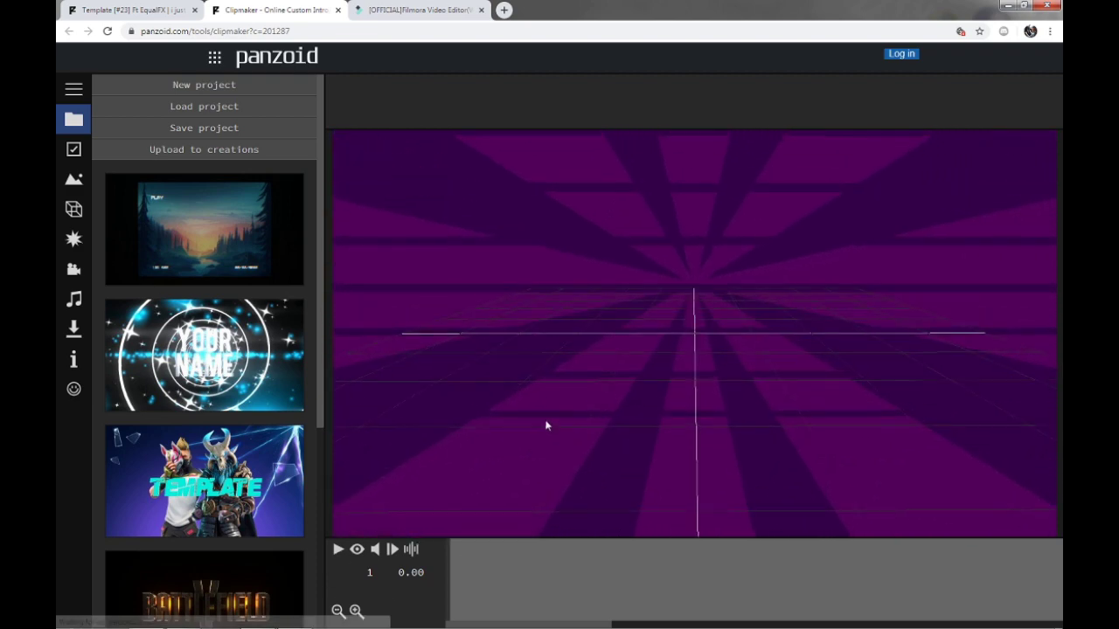
scroll(262, 354, "down", 3)
scroll(262, 354, "up", 3)
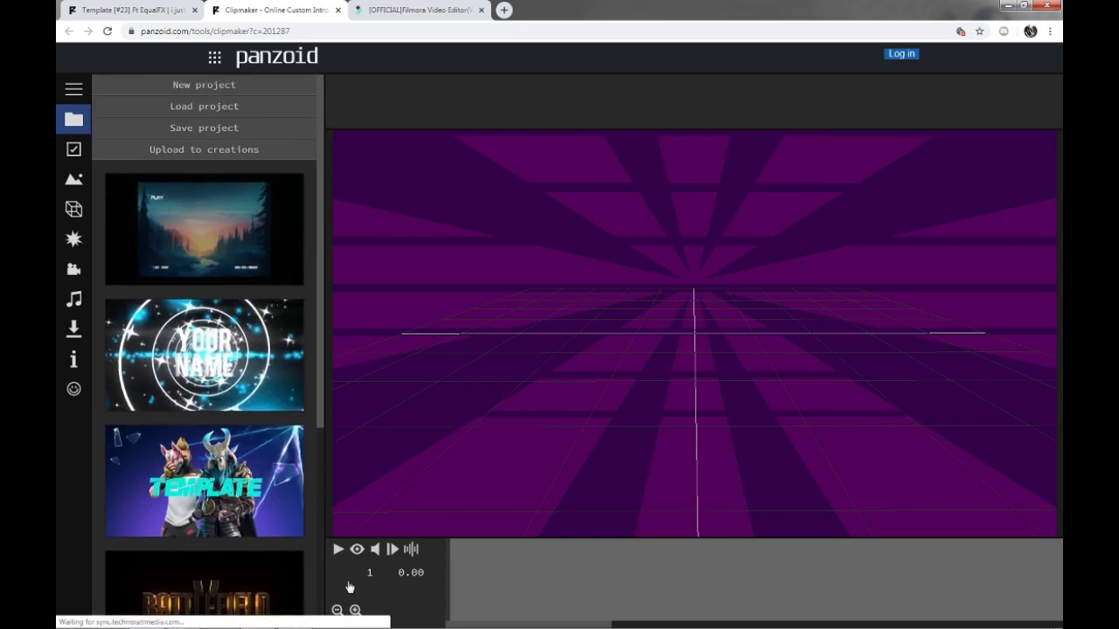
left_click(338, 549)
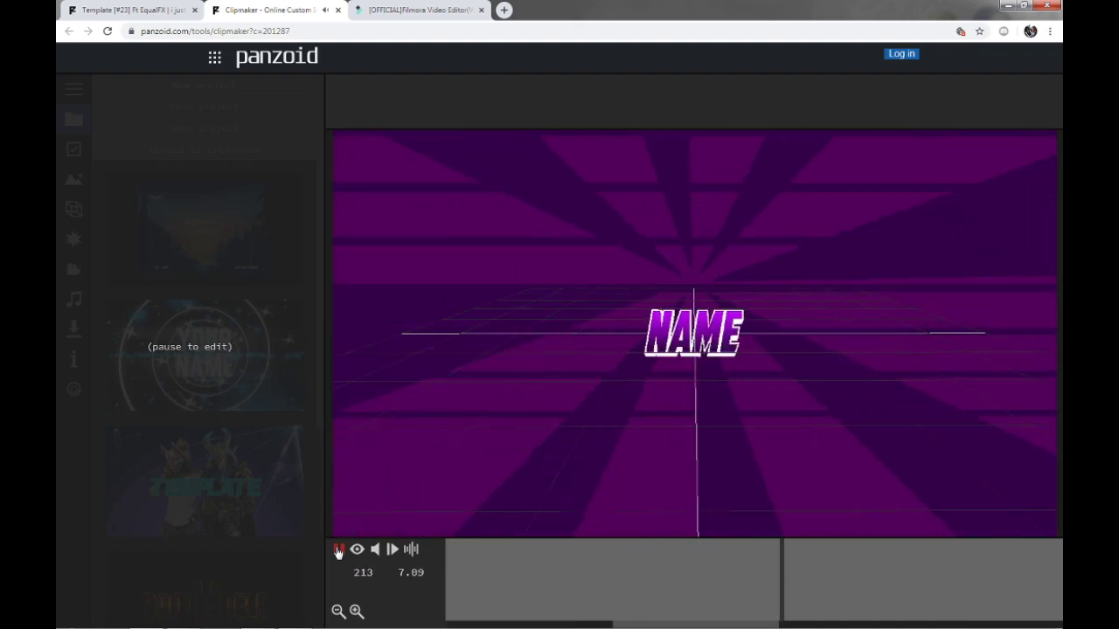
left_click(338, 551)
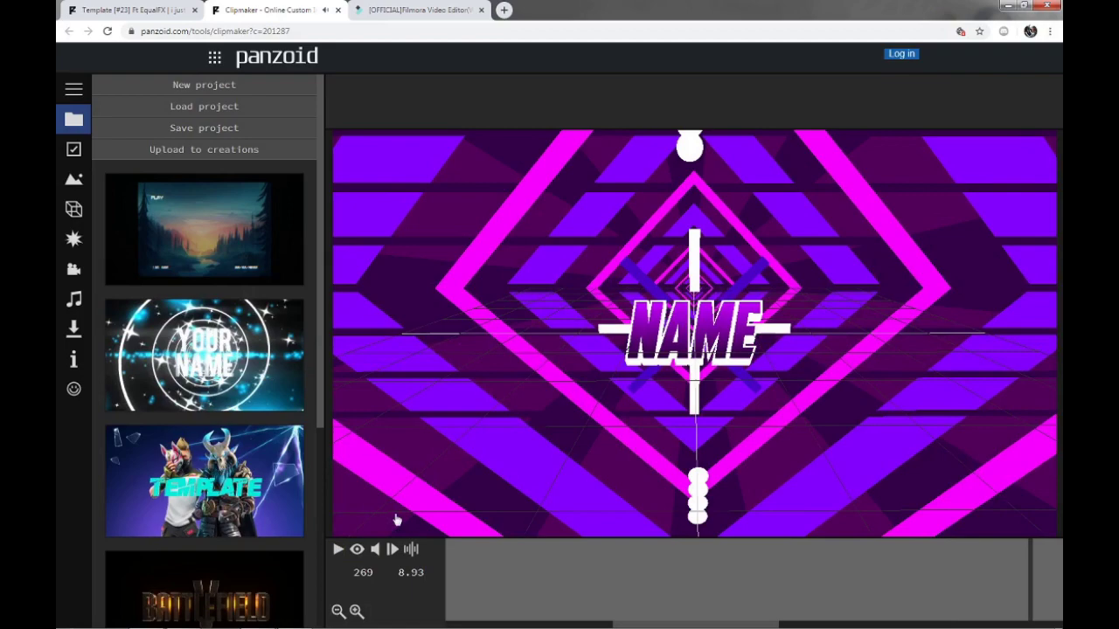
Step: Orbit and zoom the preview around the placeholder NAME text
left_click_drag(700, 374, 567, 377)
left_click_drag(642, 363, 480, 295)
scroll(500, 336, "down", 3)
scroll(485, 362, "down", 3)
scroll(491, 339, "up", 8)
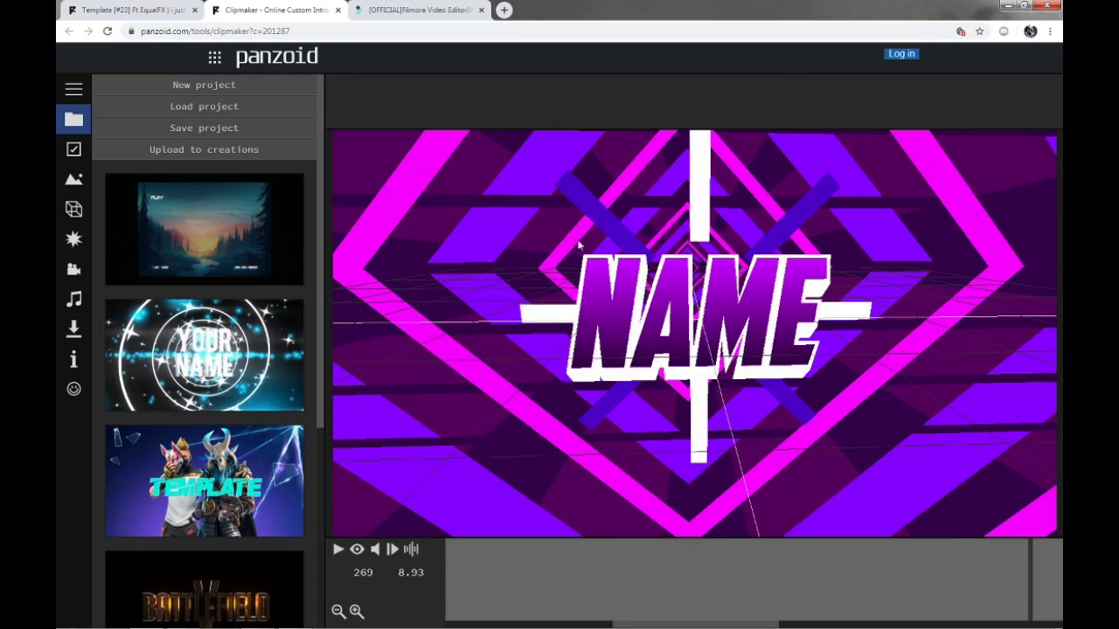
left_click_drag(579, 246, 656, 324)
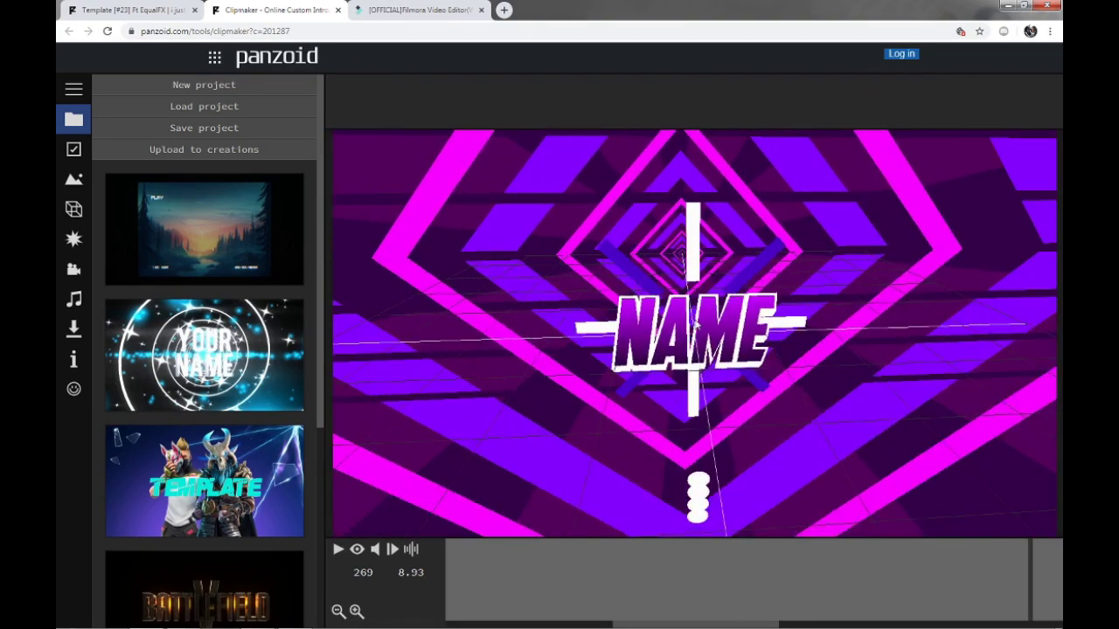
scroll(673, 340, "up", 5)
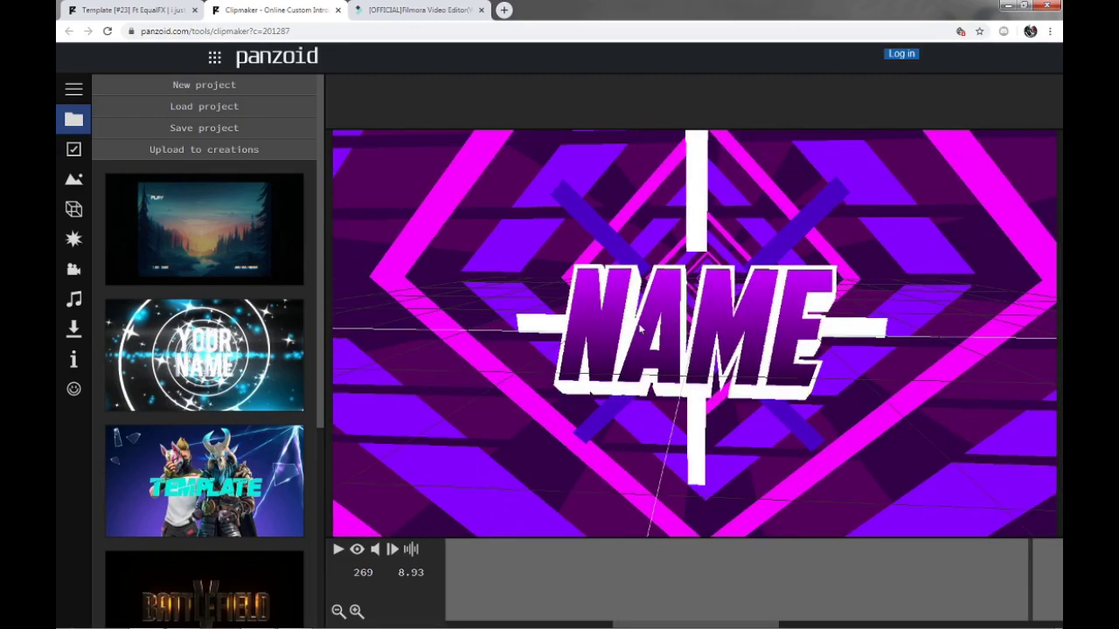
scroll(640, 328, "down", 3)
scroll(639, 325, "up", 2)
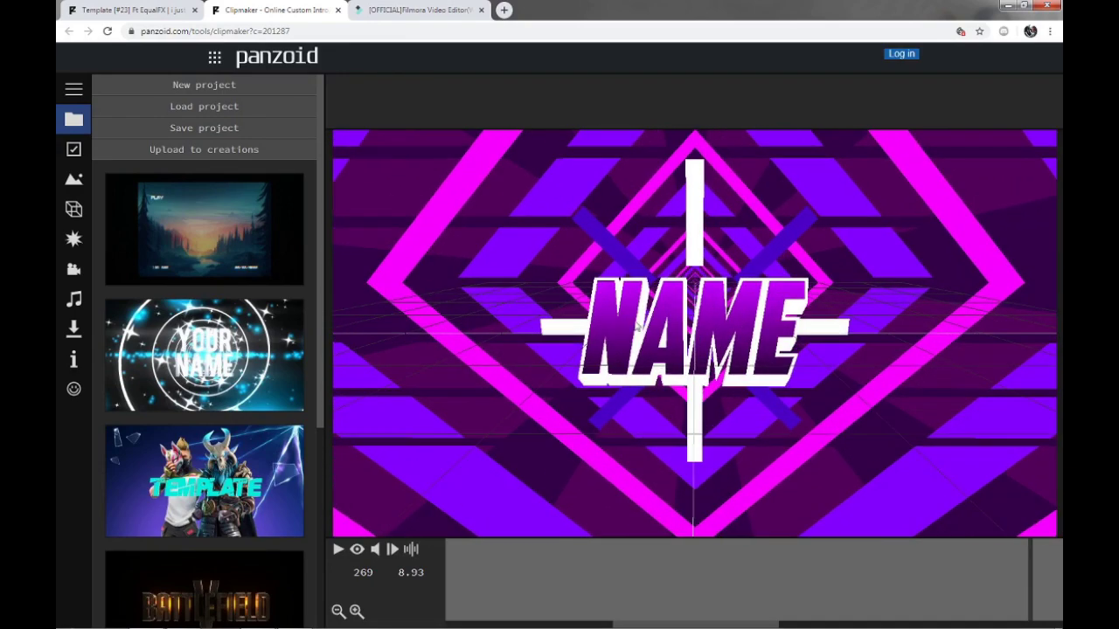
Step: Load the forest sunset template and list its objects, including PLAY, ISO 600 and the date text
left_click(78, 209)
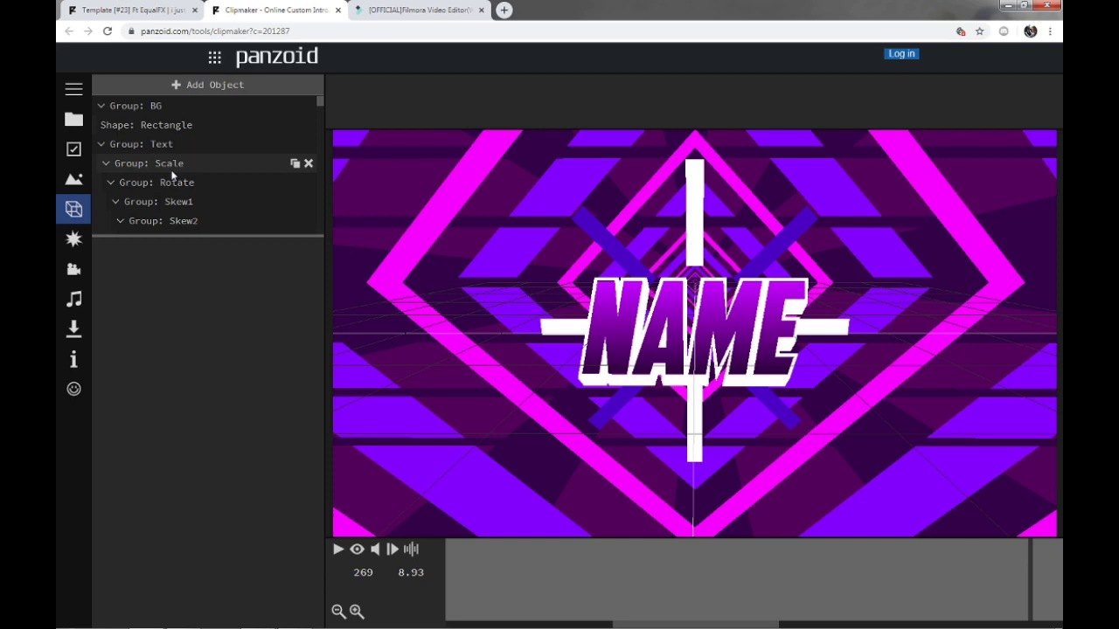
left_click_drag(320, 102, 406, 216)
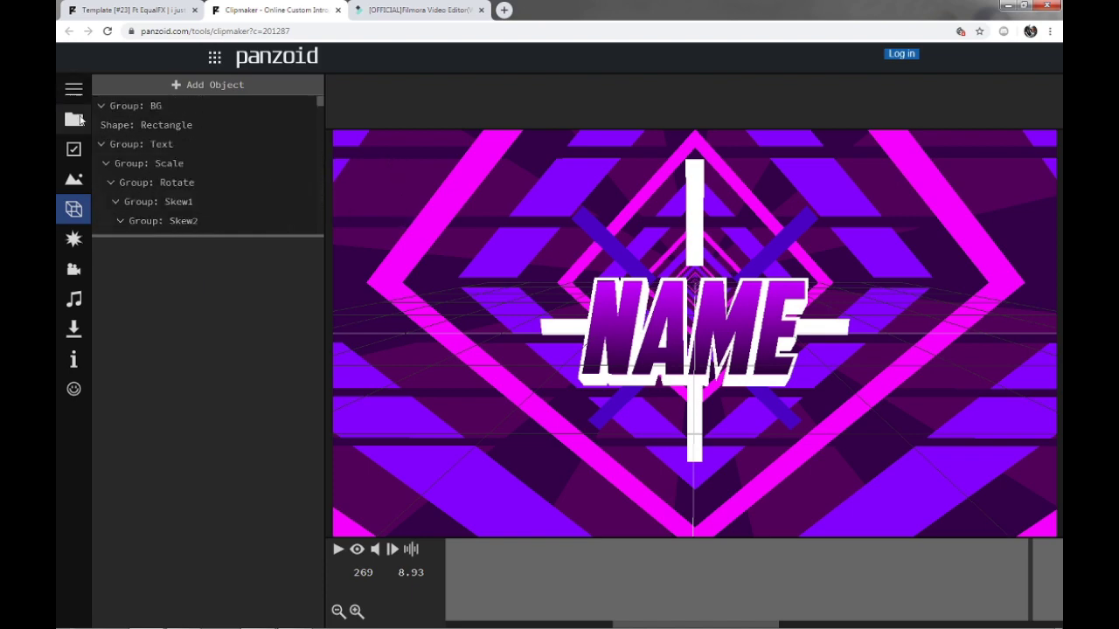
mouse_move(74, 122)
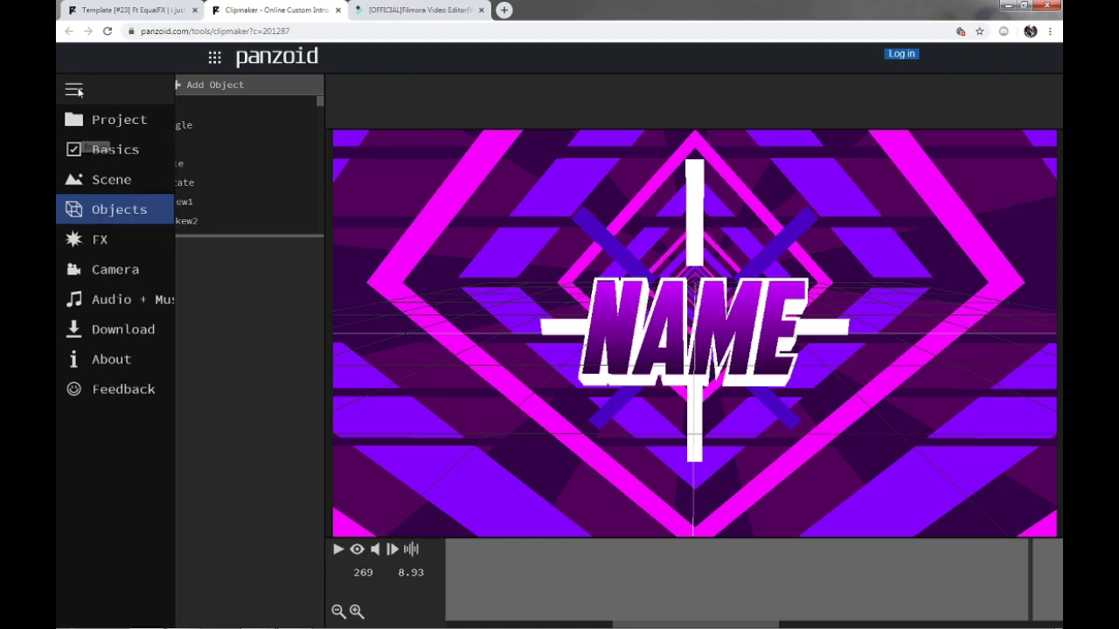
left_click(131, 122)
left_click(202, 355)
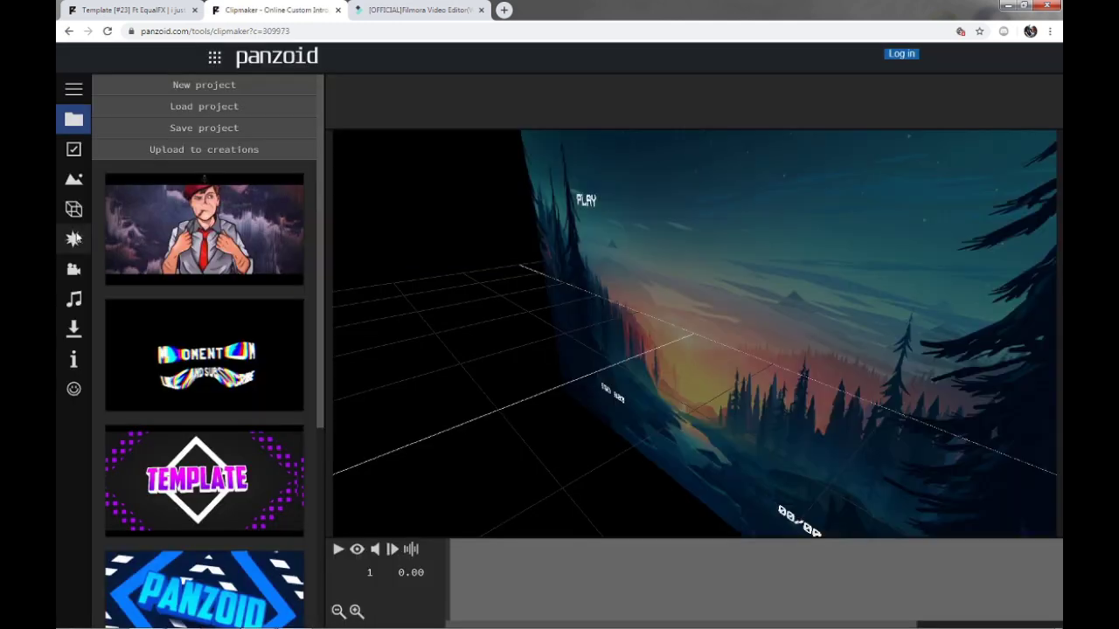
left_click(74, 209)
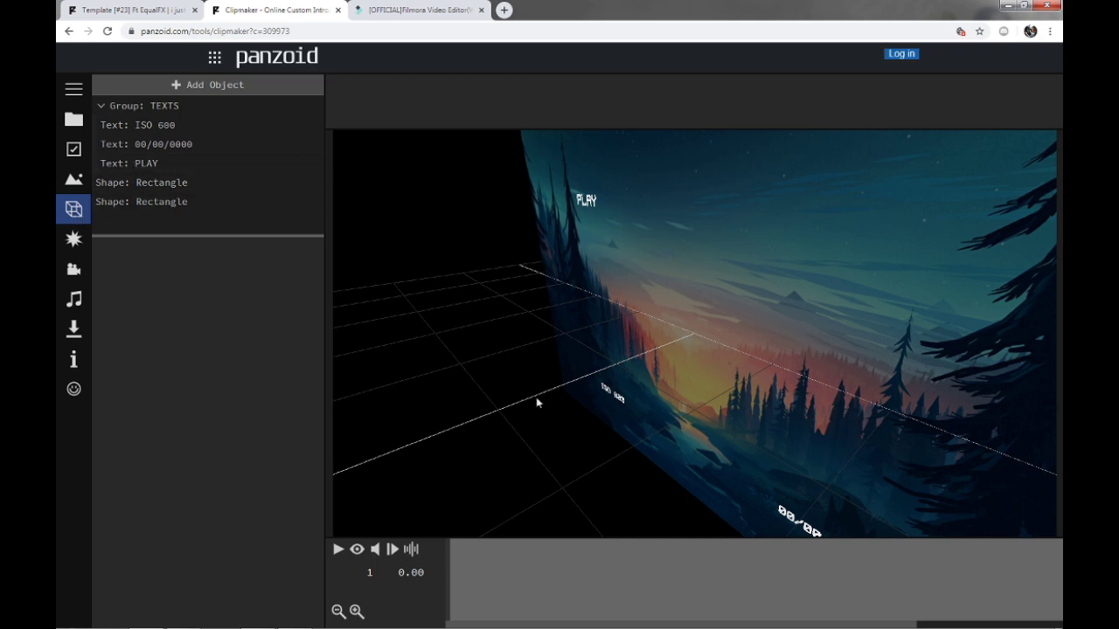
Step: Change the PLAY text object's wording to AYZRITO
left_click_drag(537, 402, 664, 402)
left_click(159, 164)
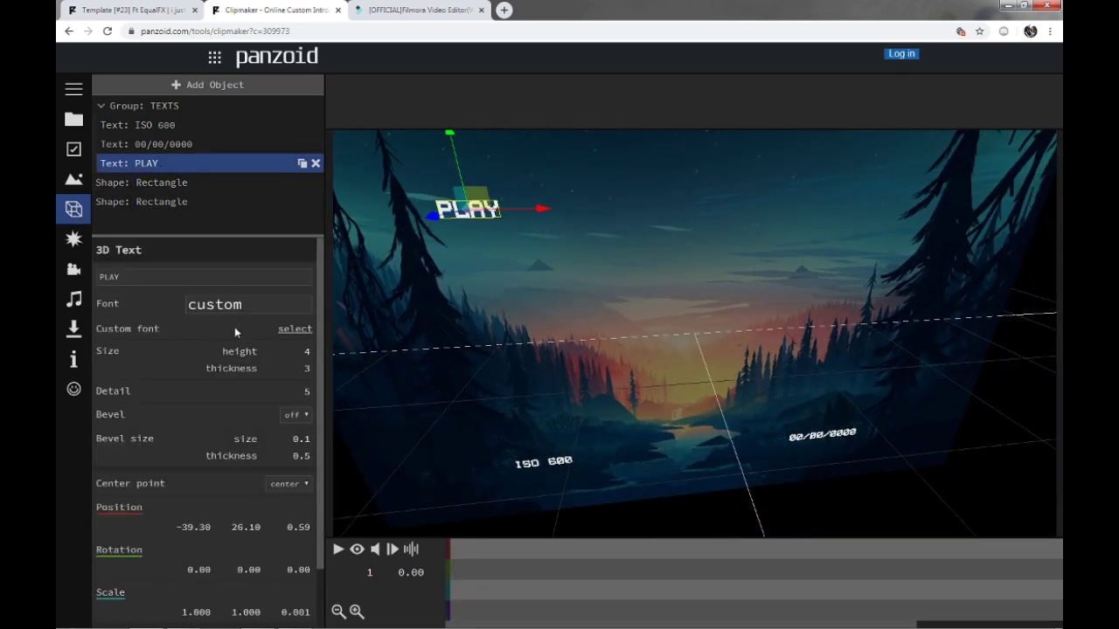
double_click(220, 278)
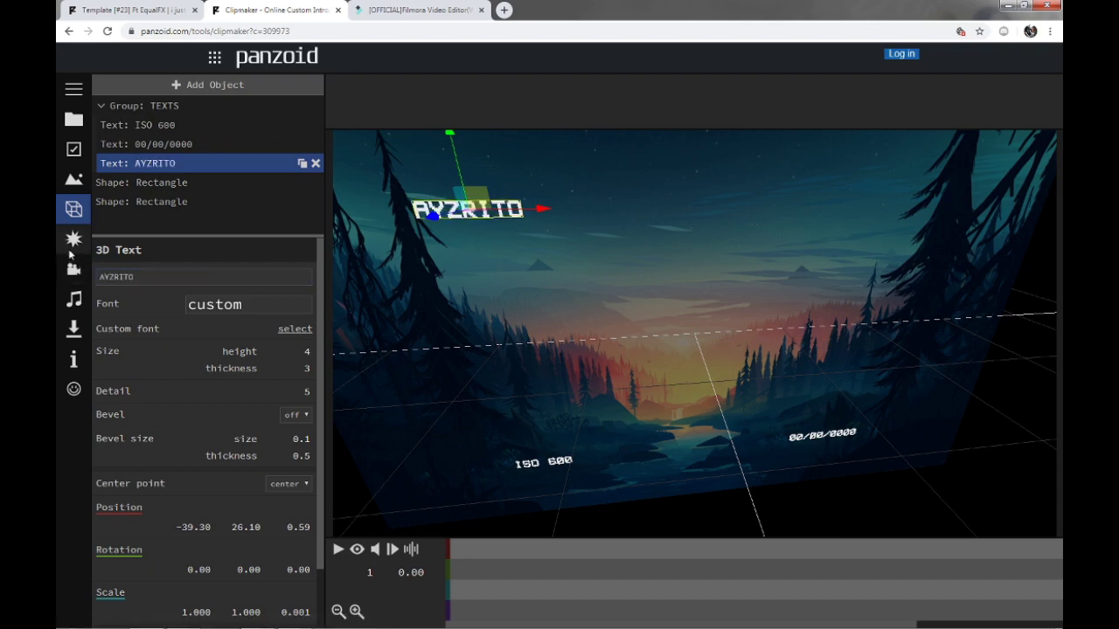
left_click_drag(426, 277, 479, 196)
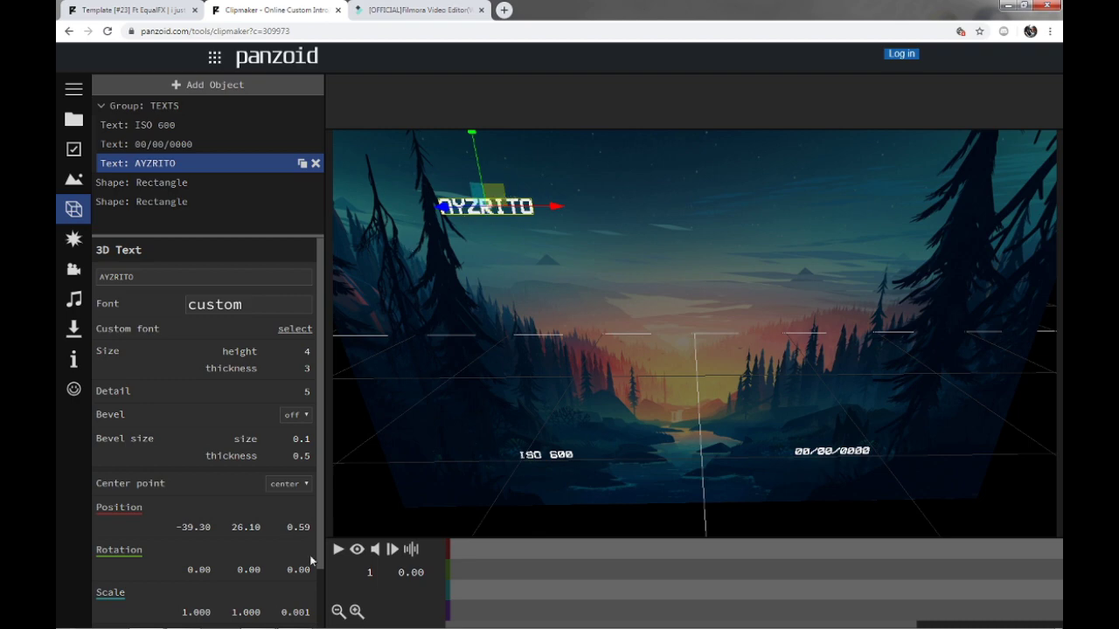
Step: Preview the forest intro with the new AYZRITO text
left_click(338, 551)
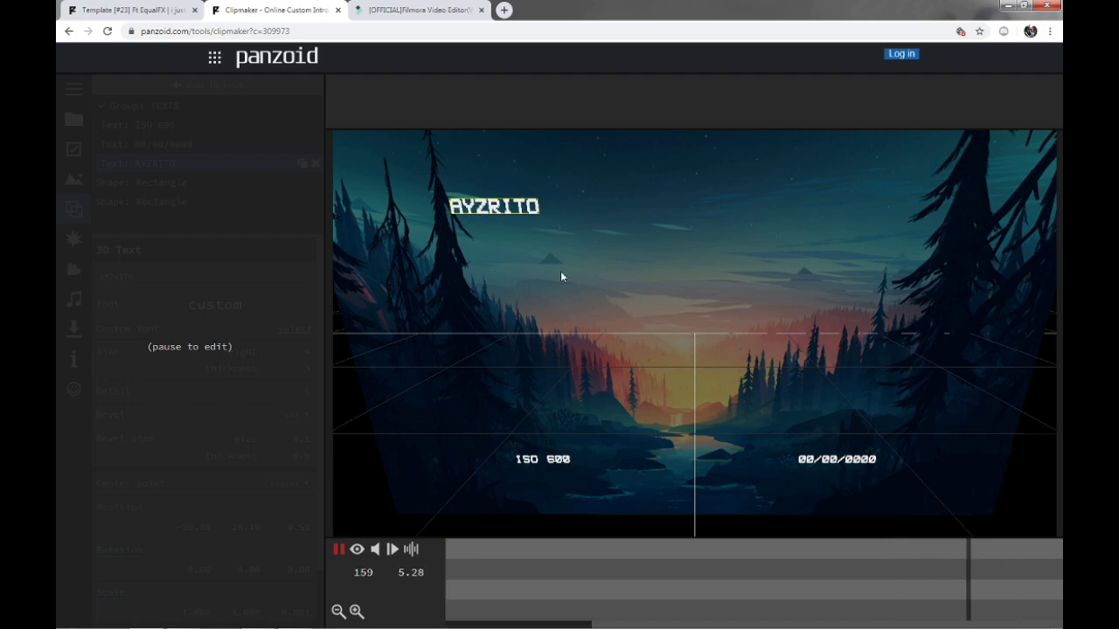
left_click(339, 549)
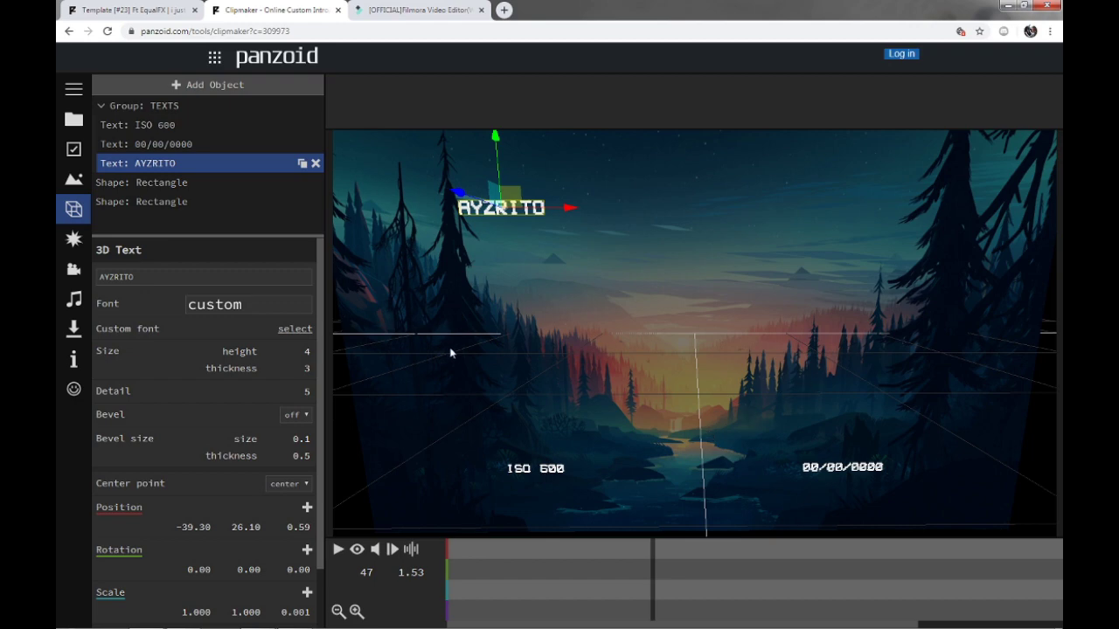
mouse_move(663, 326)
left_mouse_down()
mouse_move(528, 341)
mouse_move(452, 332)
mouse_move(466, 344)
mouse_move(641, 353)
mouse_move(662, 334)
left_mouse_up()
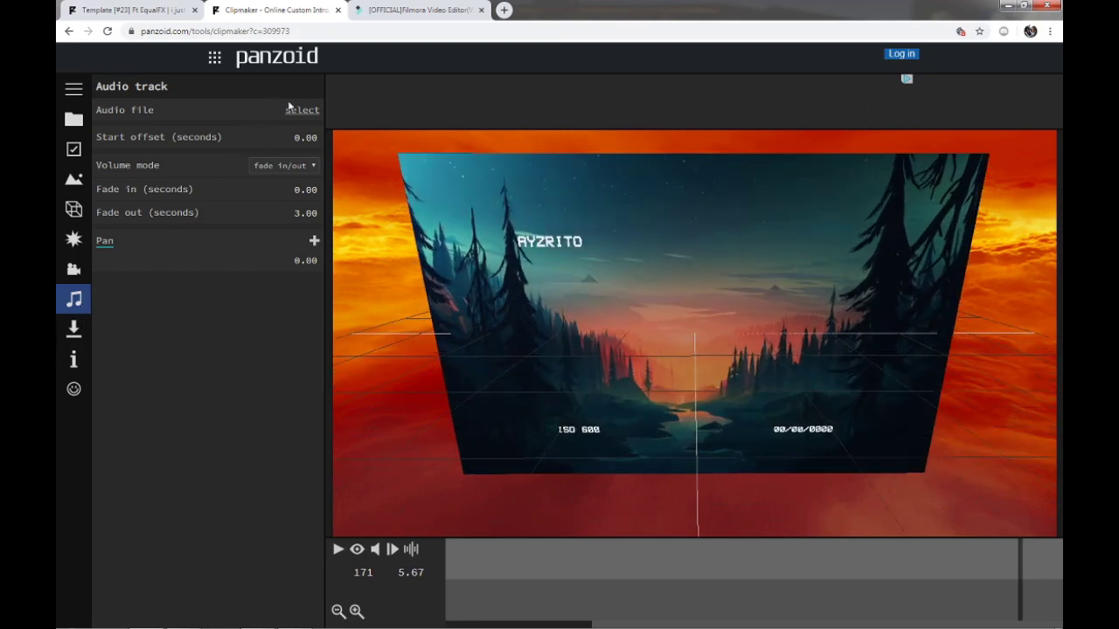
Step: Load Deez Nuts Sound Effect.mp3 as the audio file and play the intro from the beginning
left_click(310, 111)
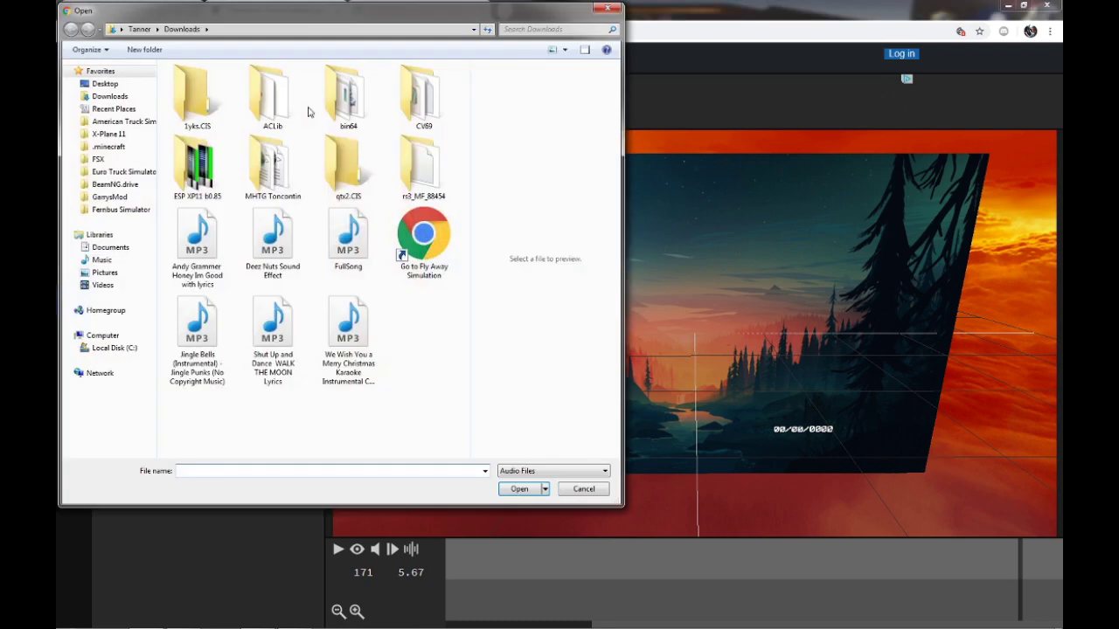
double_click(275, 255)
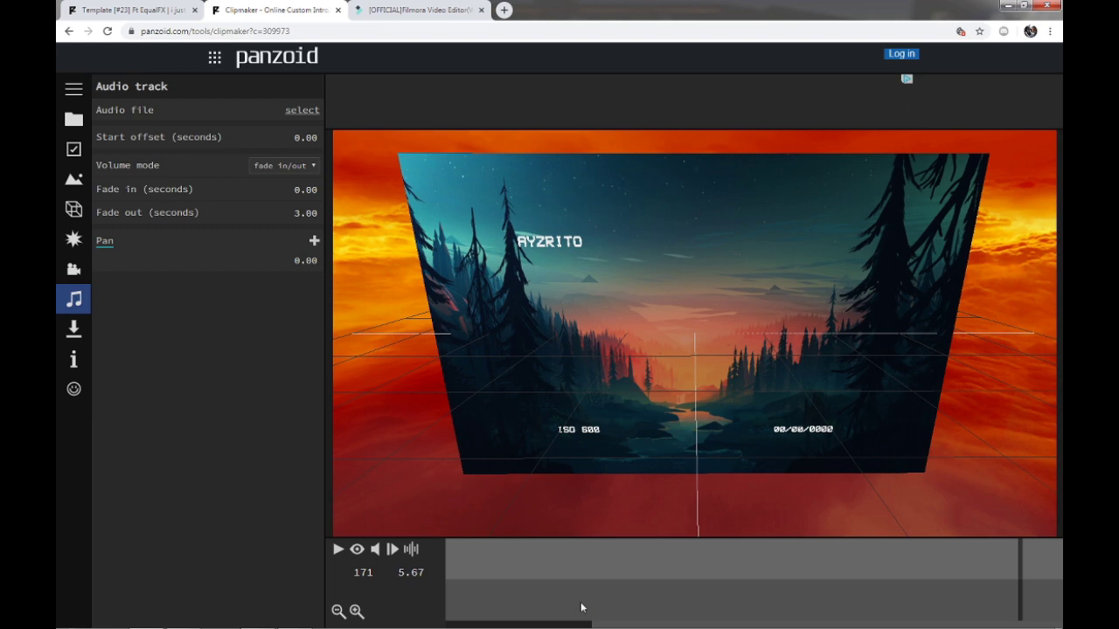
left_click_drag(594, 626, 446, 623)
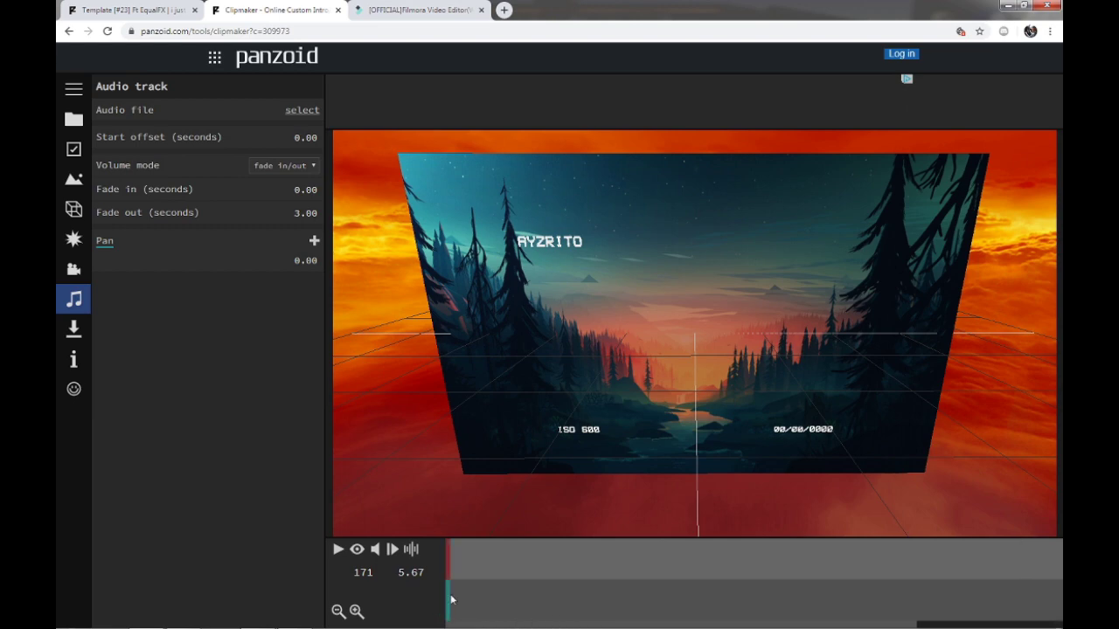
left_click(449, 590)
left_click(337, 550)
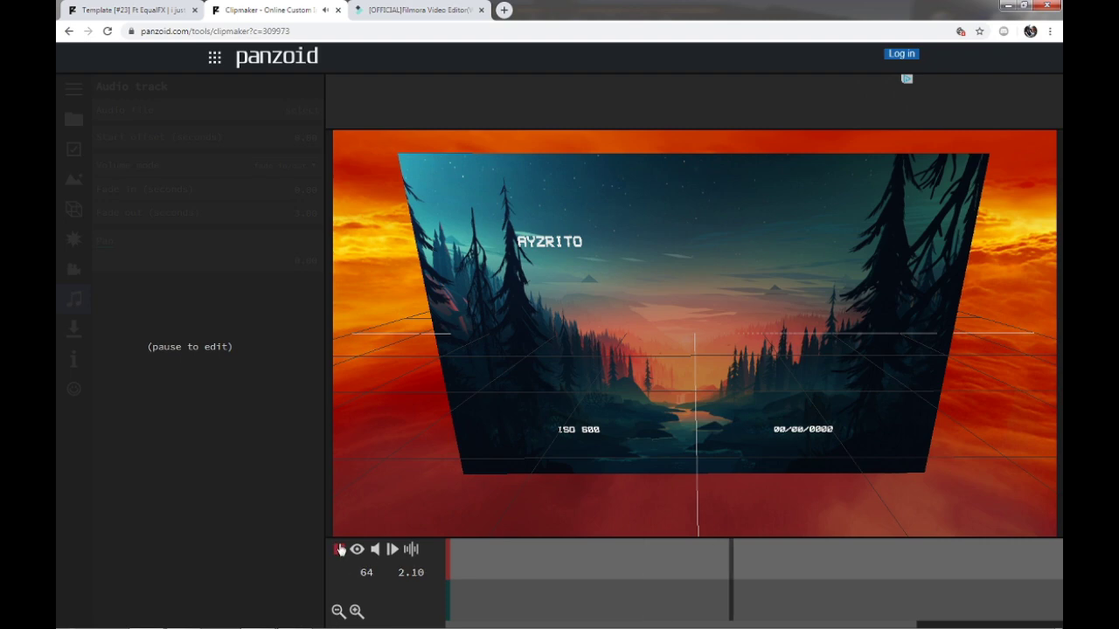
left_click(340, 549)
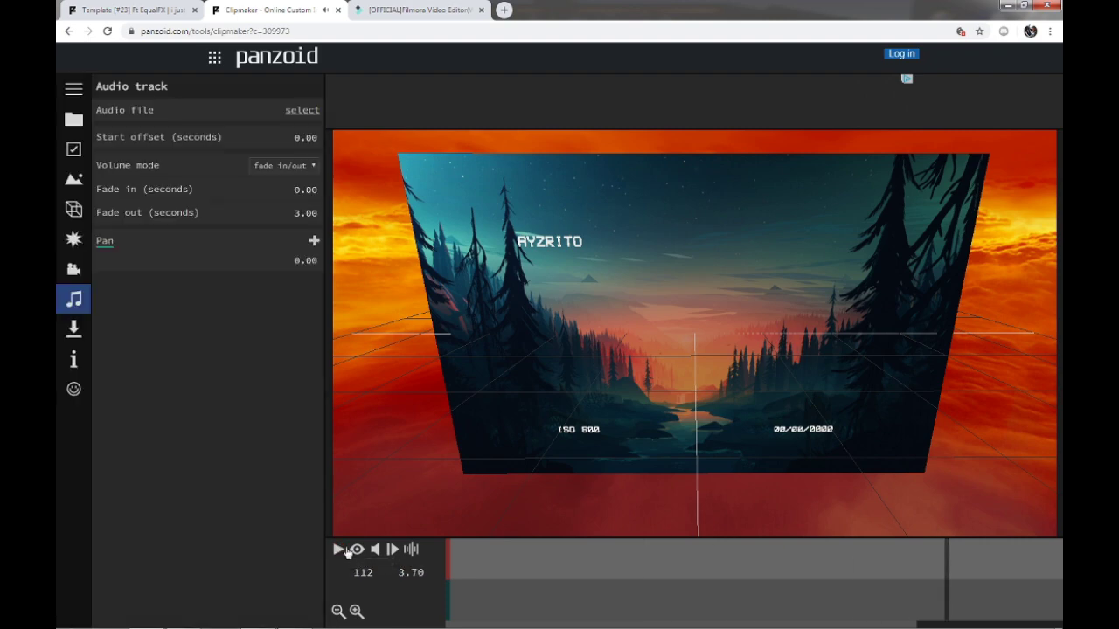
mouse_move(750, 376)
left_mouse_down()
mouse_move(664, 367)
mouse_move(740, 362)
left_mouse_up()
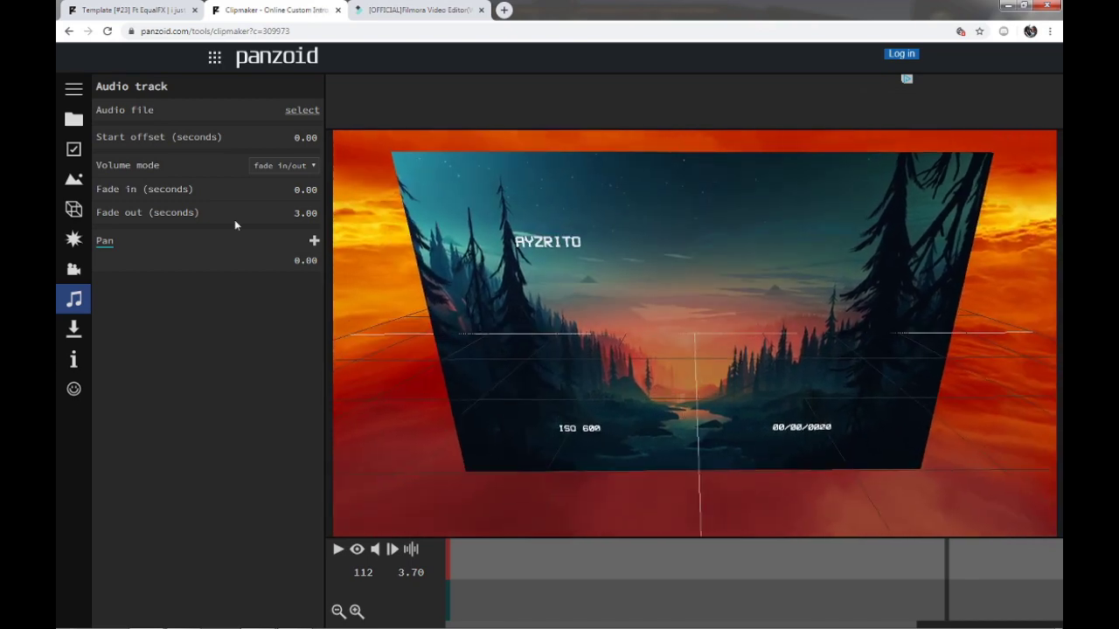
Step: Try the full moon and dark stormy skies, then settle on tropical sunny day
left_click(74, 179)
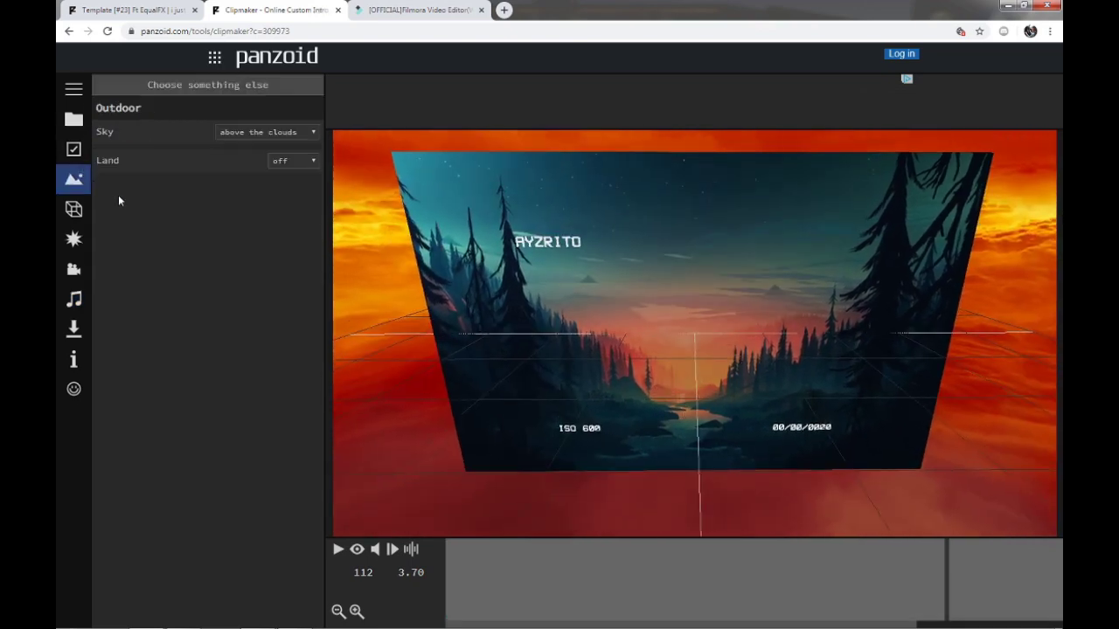
left_click(258, 133)
left_click(262, 170)
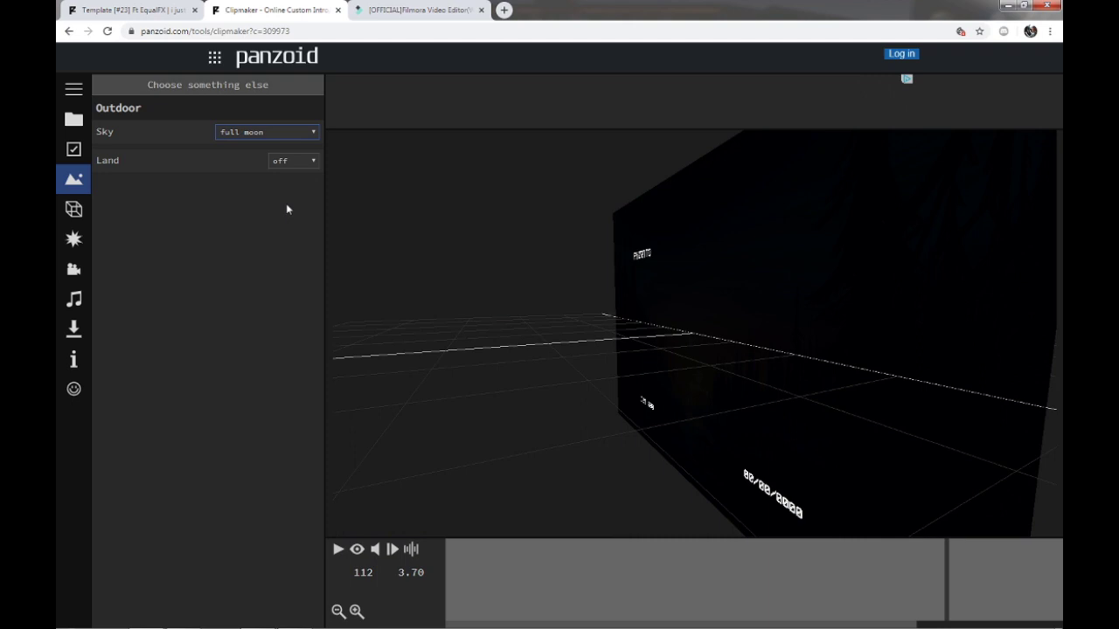
left_click(263, 133)
left_click(262, 167)
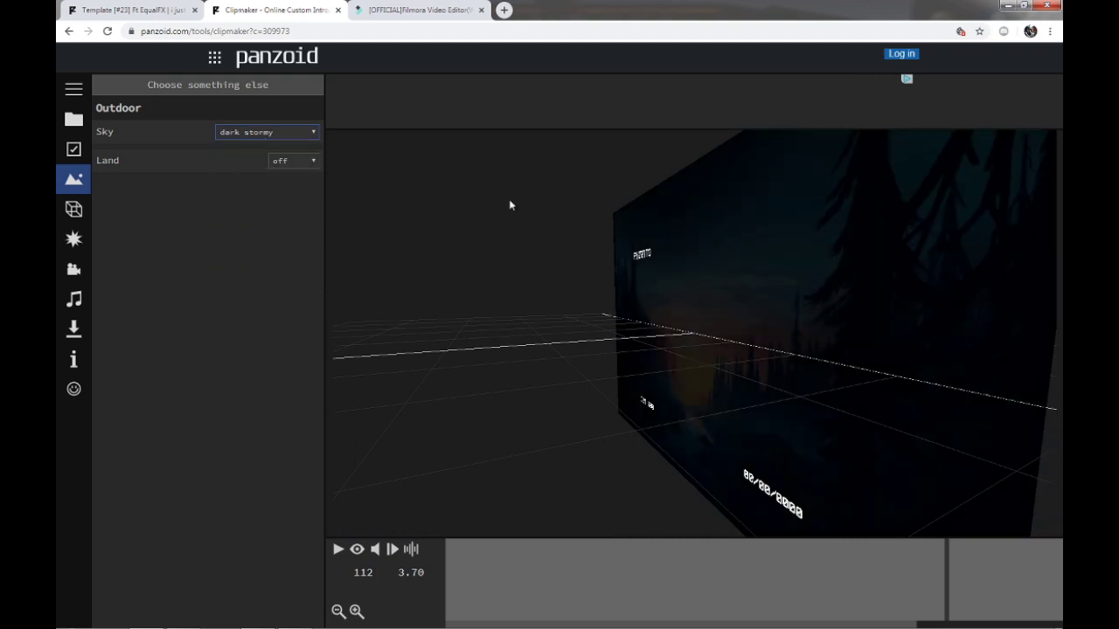
left_click(262, 133)
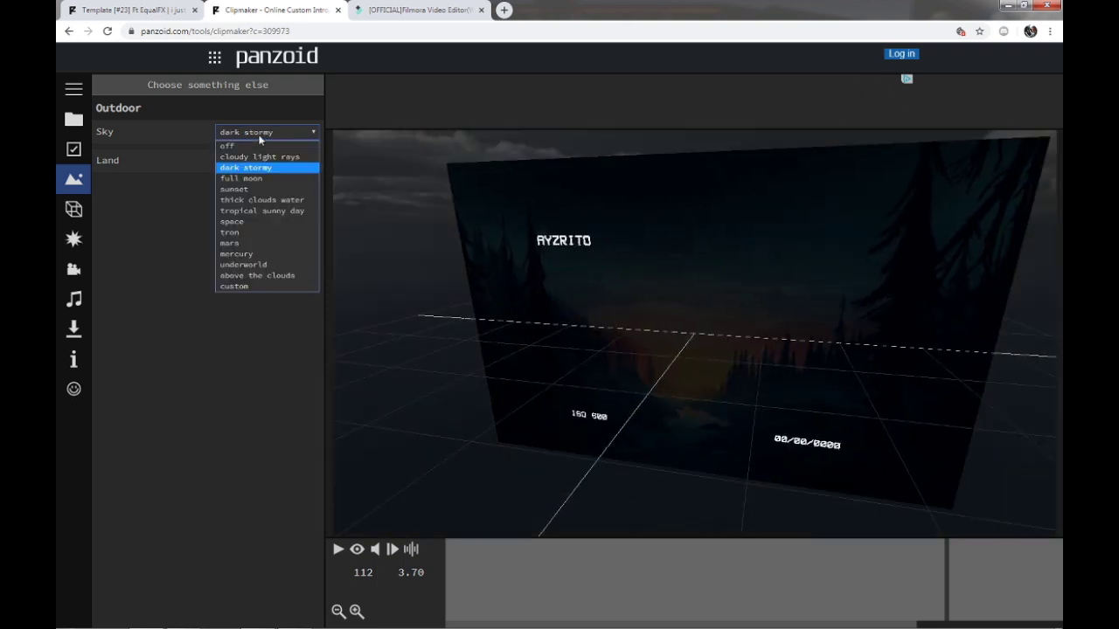
left_click(274, 214)
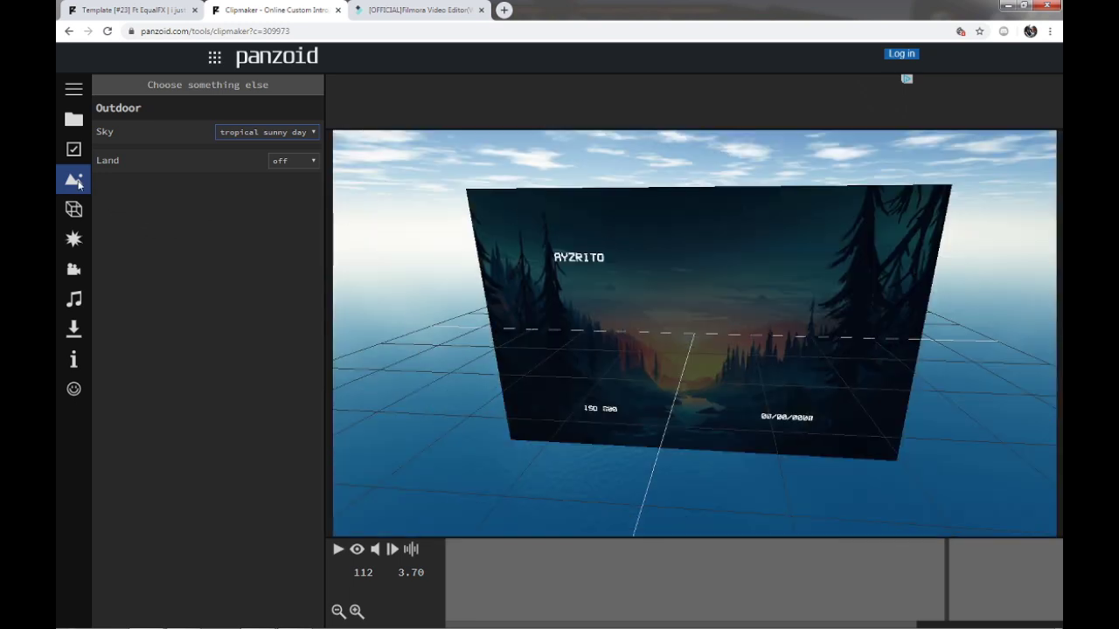
Step: Confirm the 1080p, 30 fps, 6-second basic settings and bring up the Download options
left_click(73, 148)
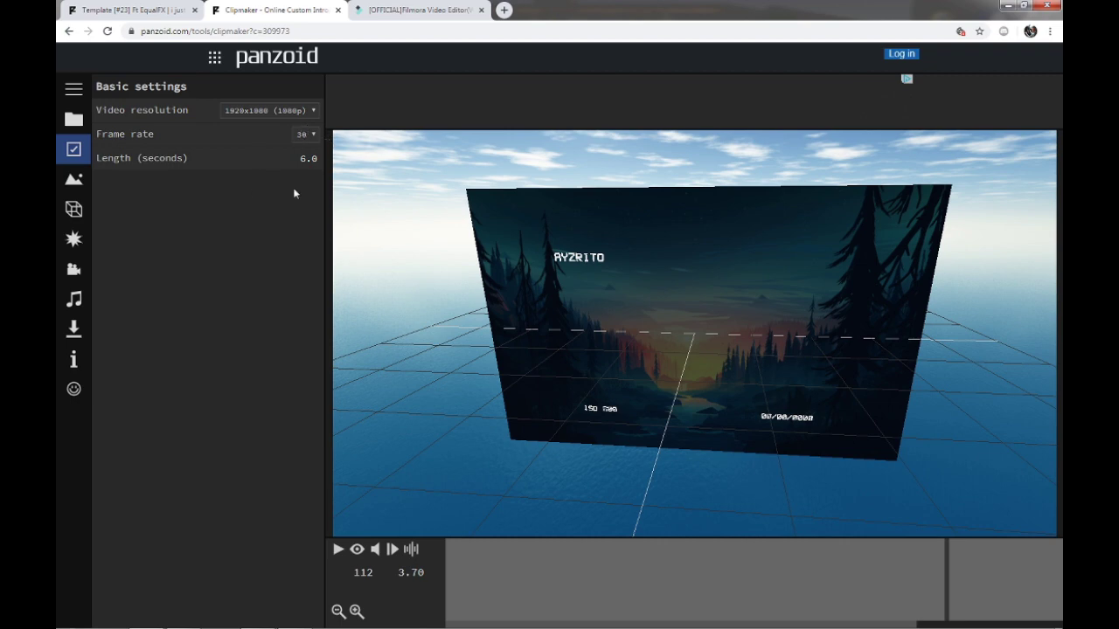
left_click(74, 332)
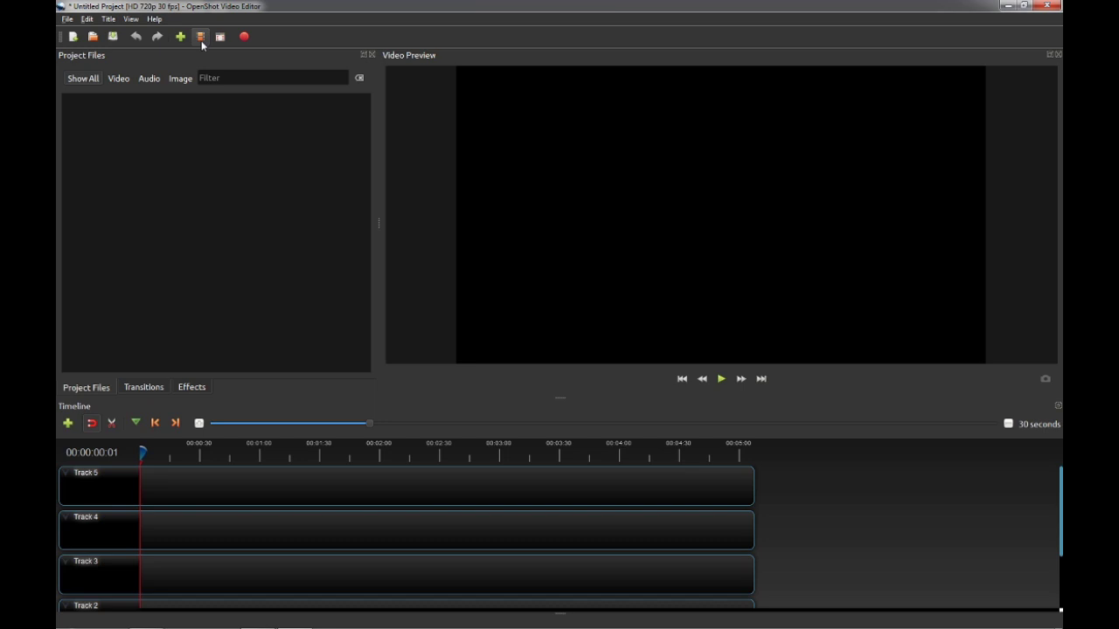
Step: Import the green intro clip from the Downloads folder
left_click(180, 37)
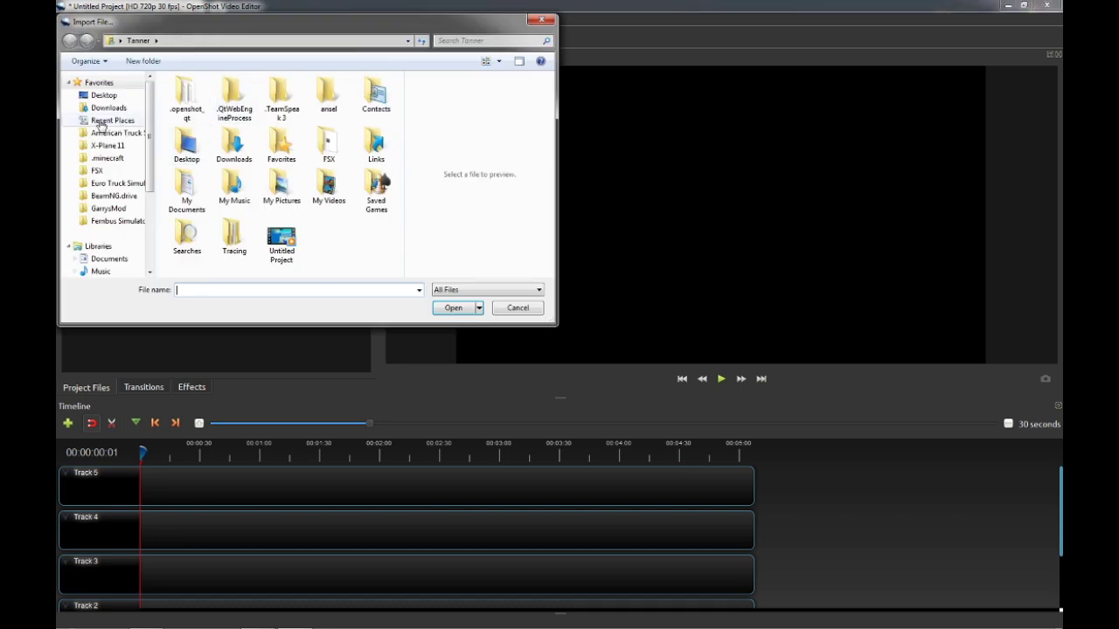
left_click(100, 107)
scroll(402, 89, "down", 2)
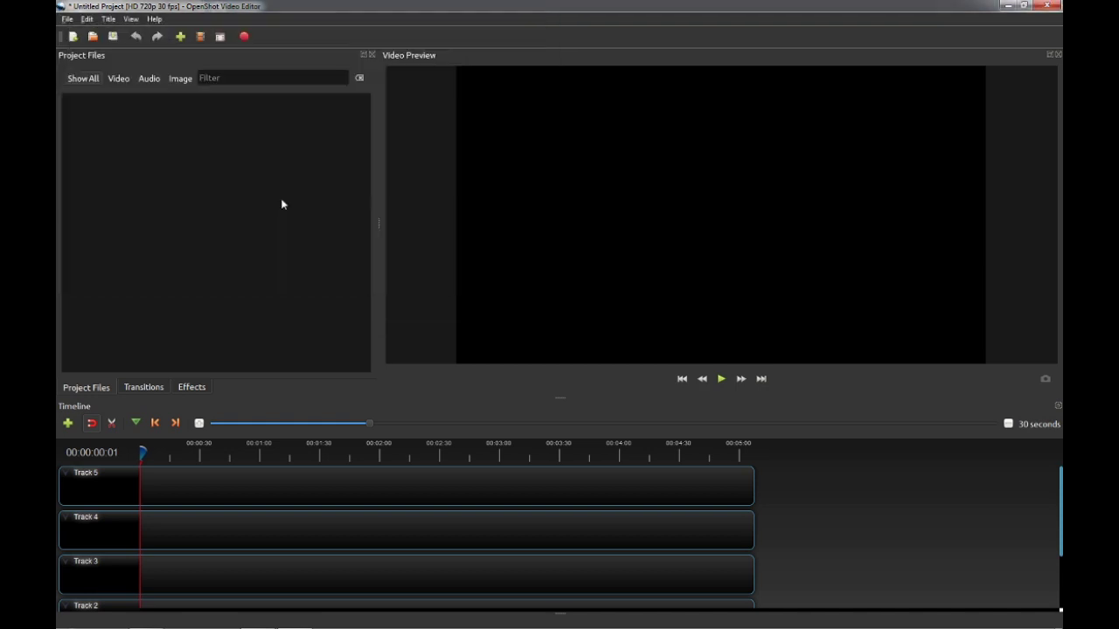
left_click(180, 37)
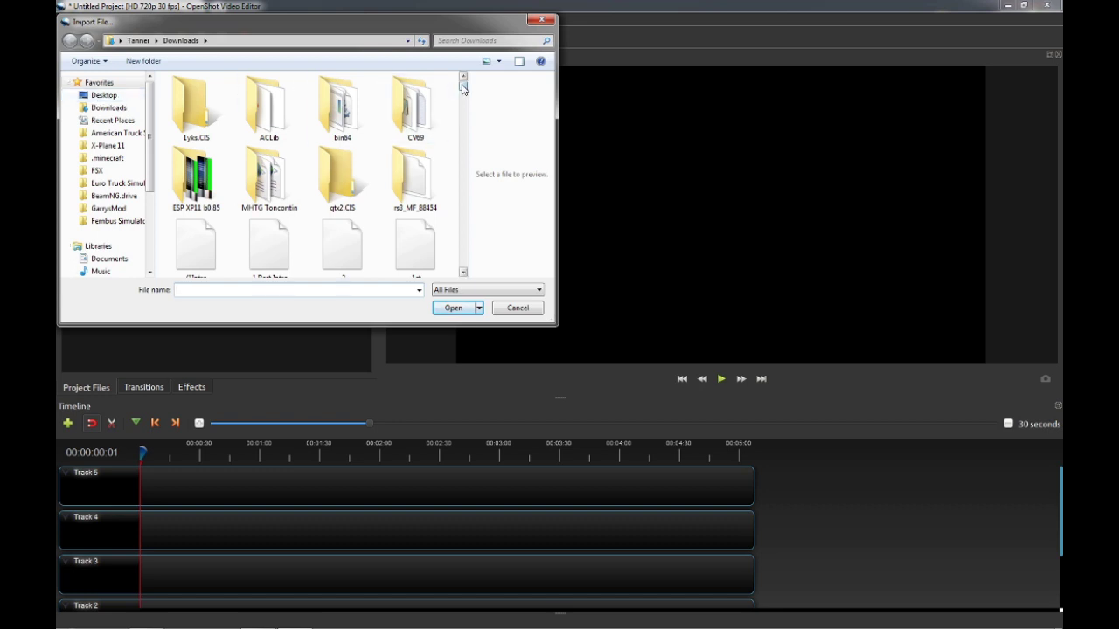
left_click_drag(465, 88, 464, 88)
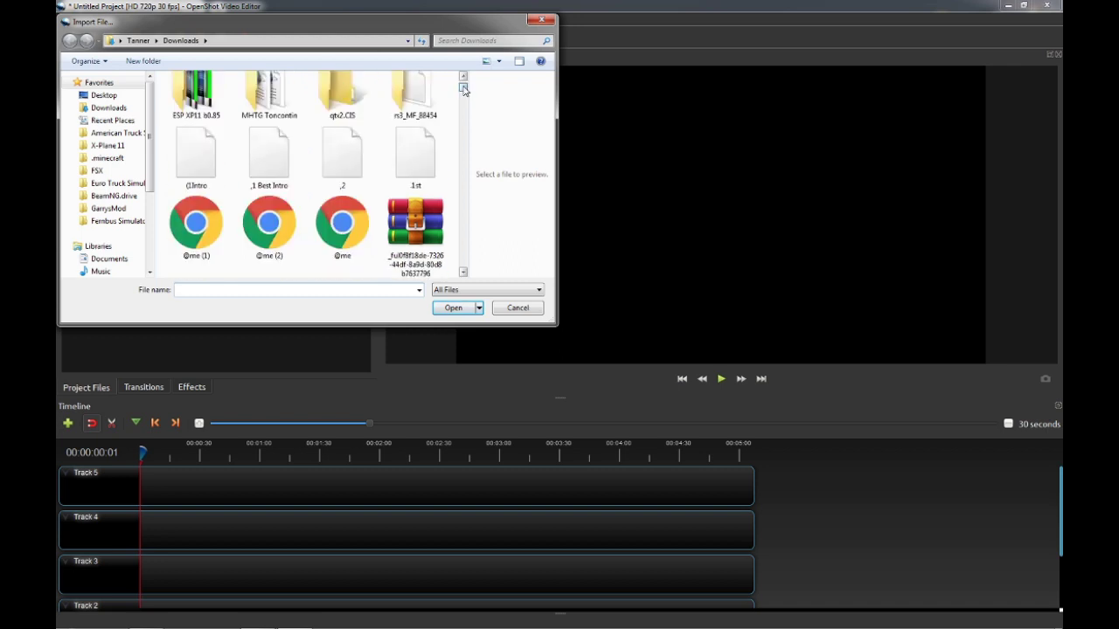
left_click(105, 95)
left_click_drag(471, 105, 463, 222)
double_click(210, 166)
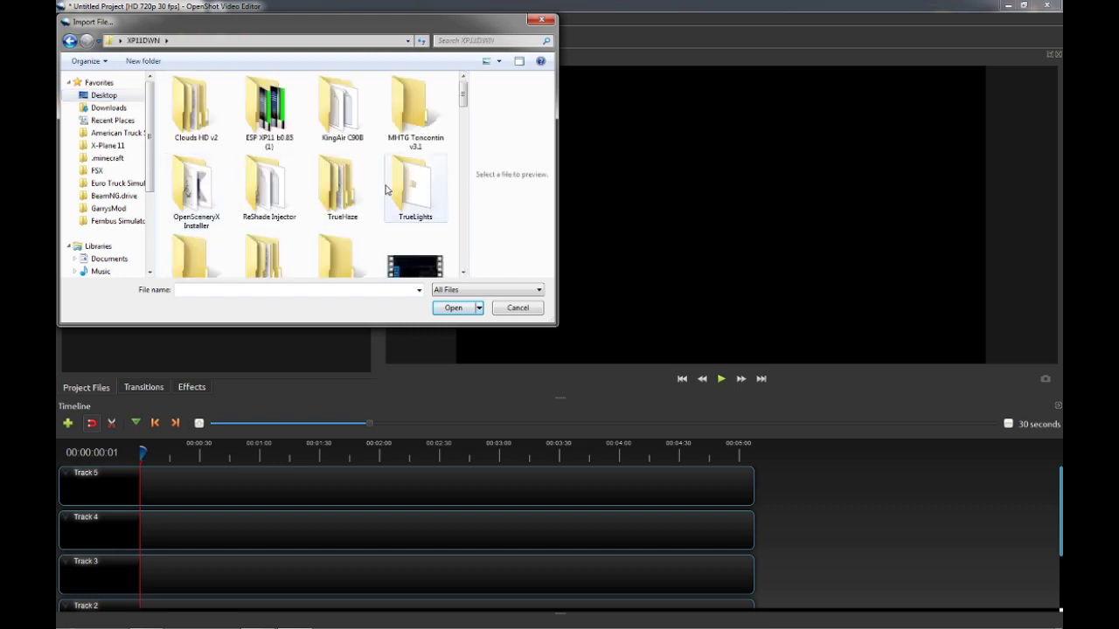
left_click_drag(471, 88, 466, 174)
double_click(424, 179)
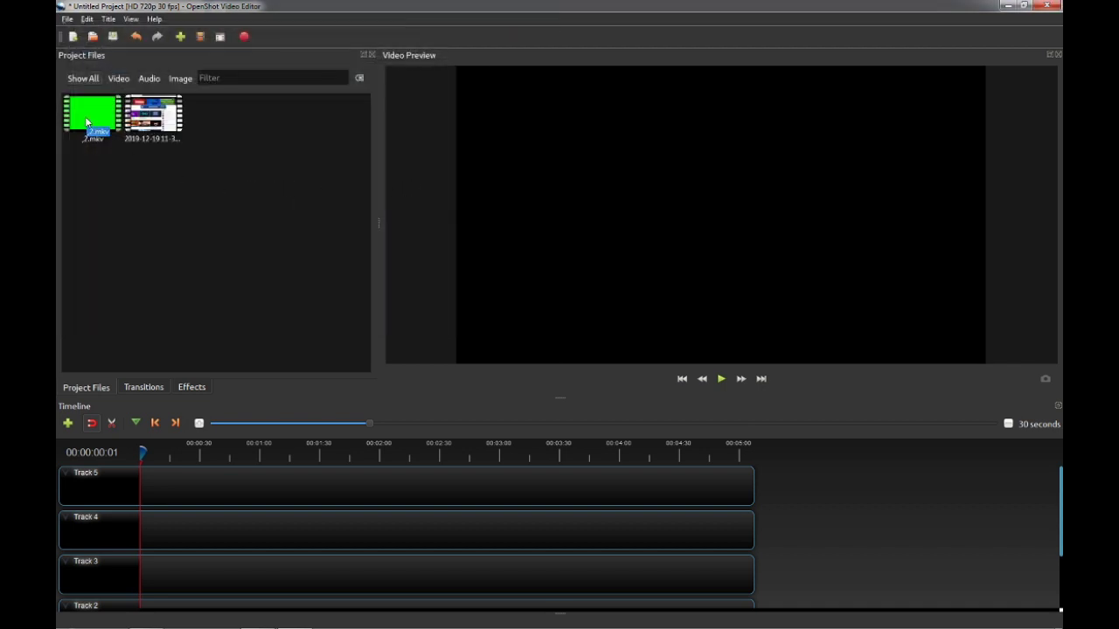
Step: Place the intro at 0:00 on Track 5 with the recording after it, then play and scrub
left_click_drag(98, 114, 143, 481)
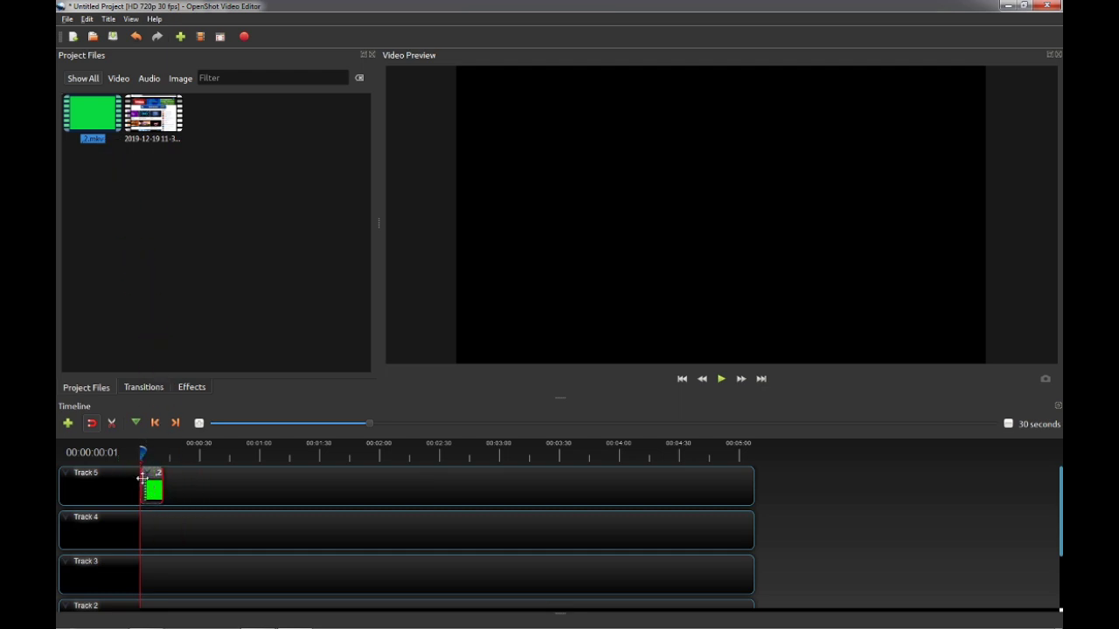
left_click_drag(156, 113, 164, 471)
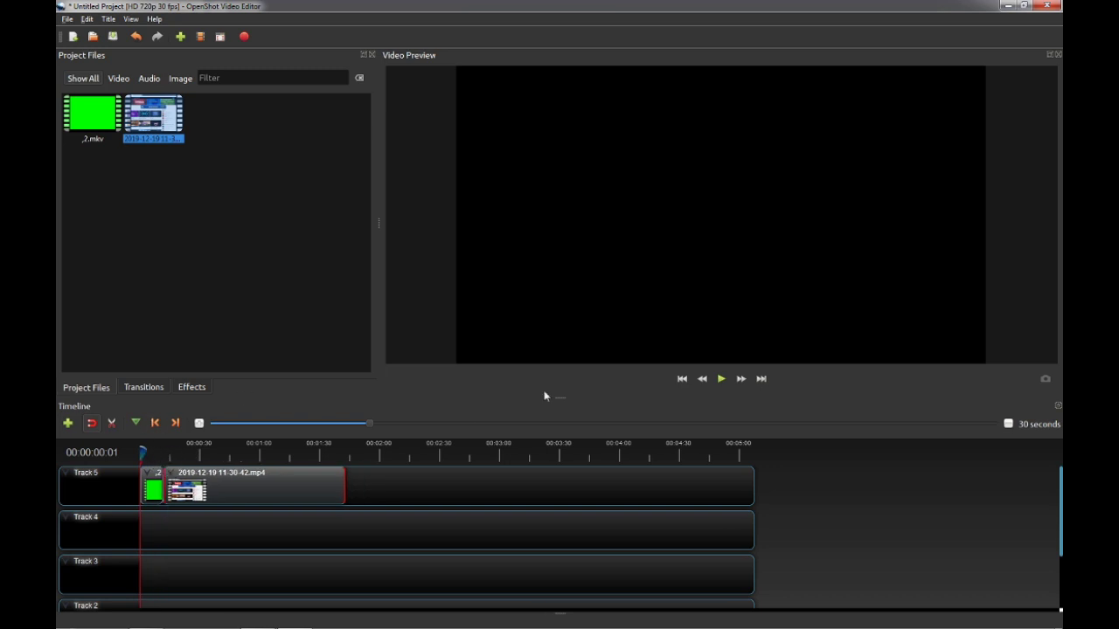
left_click(722, 379)
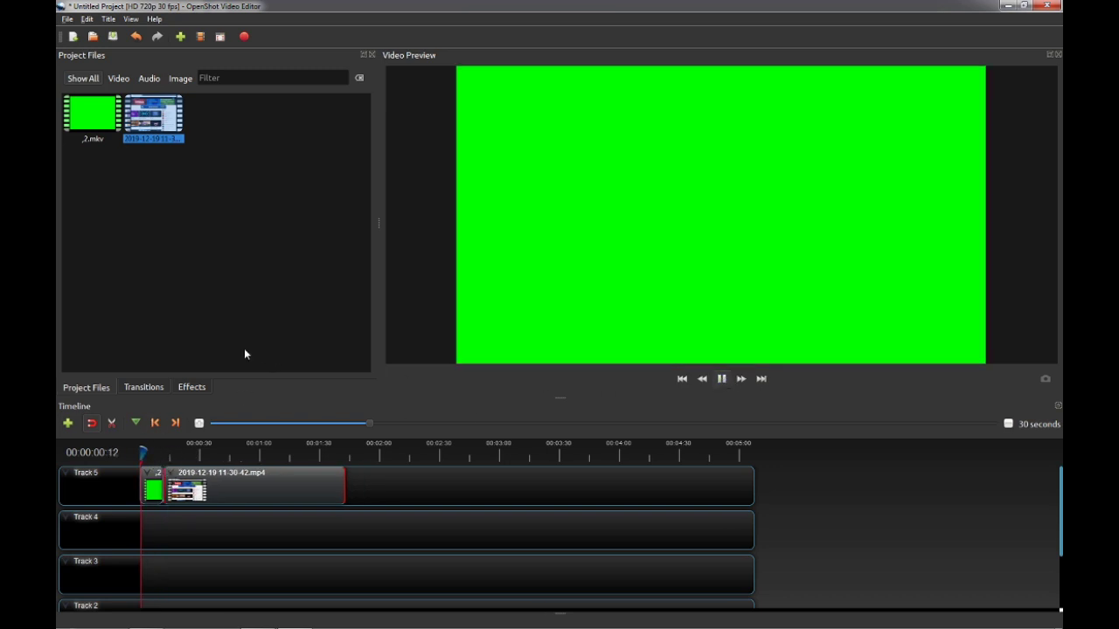
left_click_drag(144, 456, 156, 454)
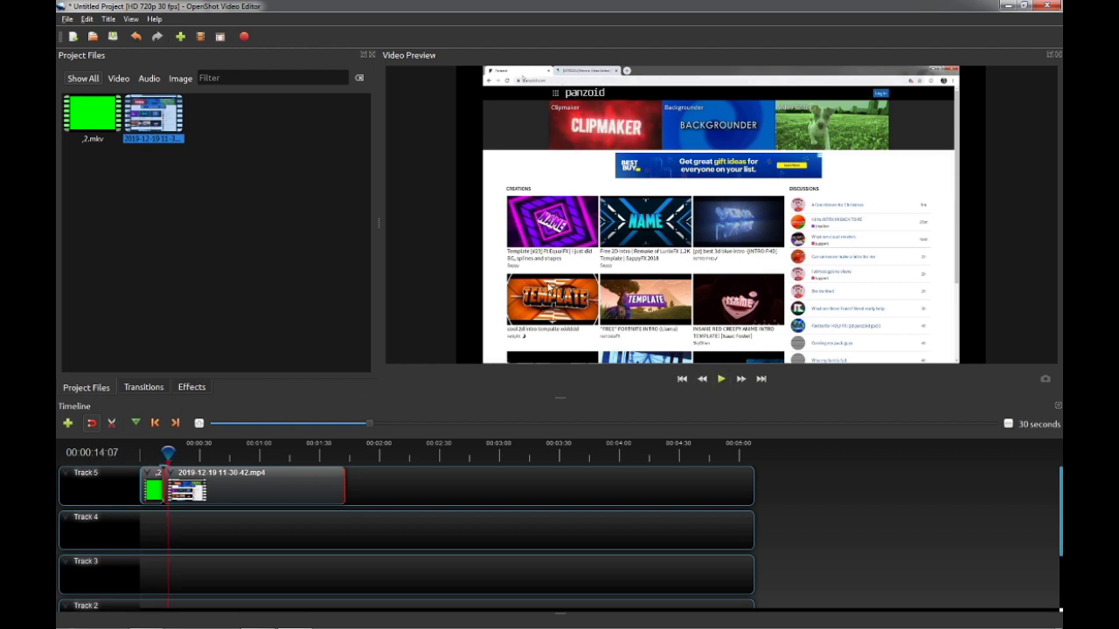
left_click(257, 183)
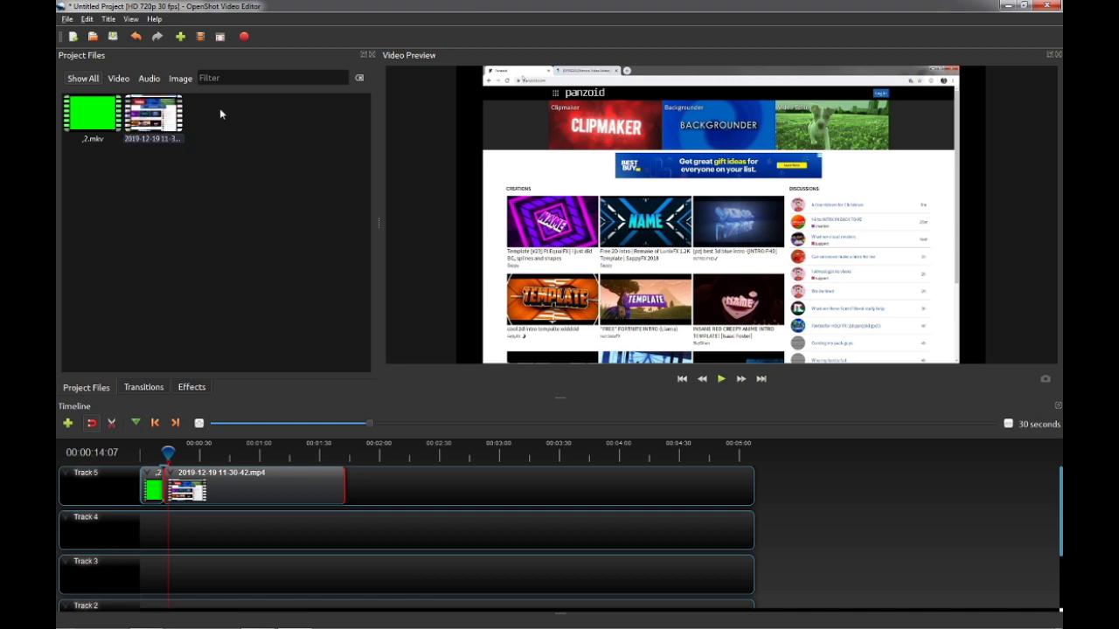
left_click(245, 38)
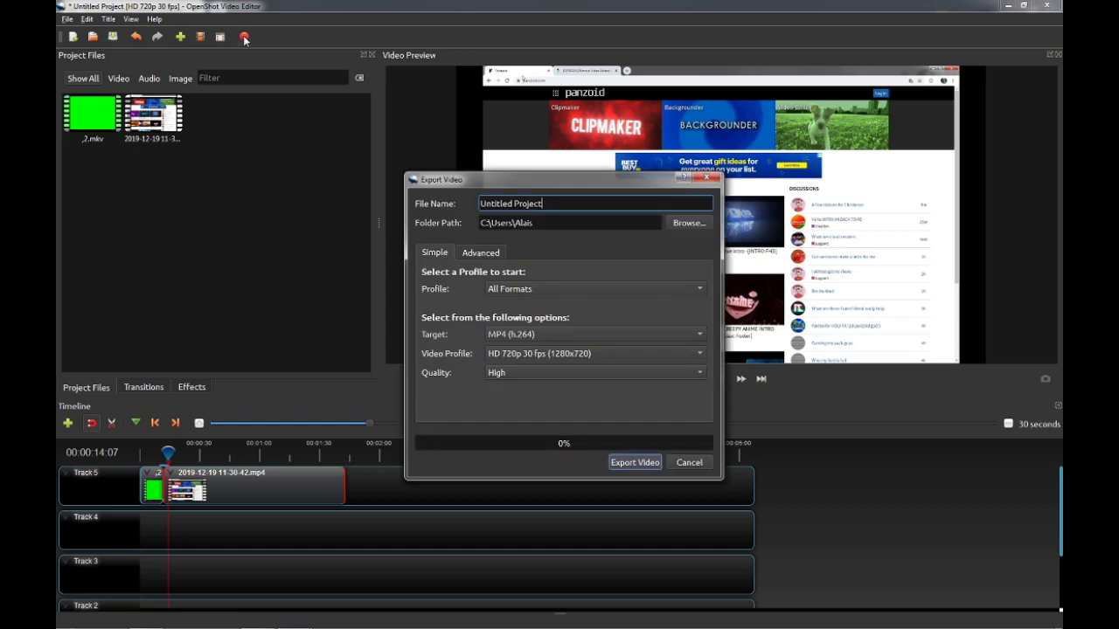
key("ctrl+a")
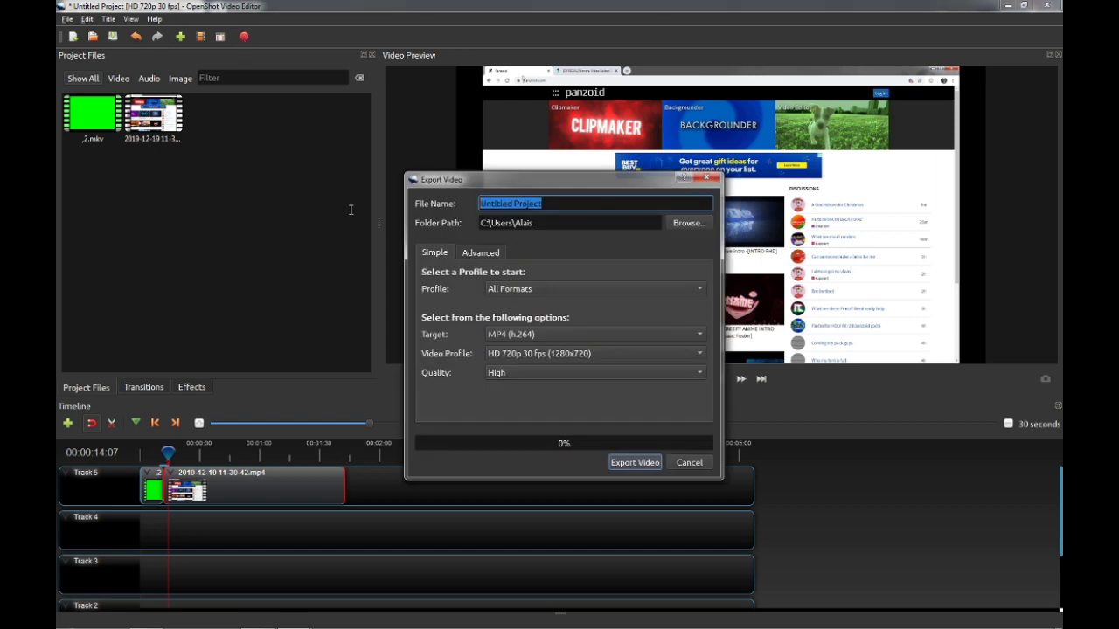
left_click(688, 224)
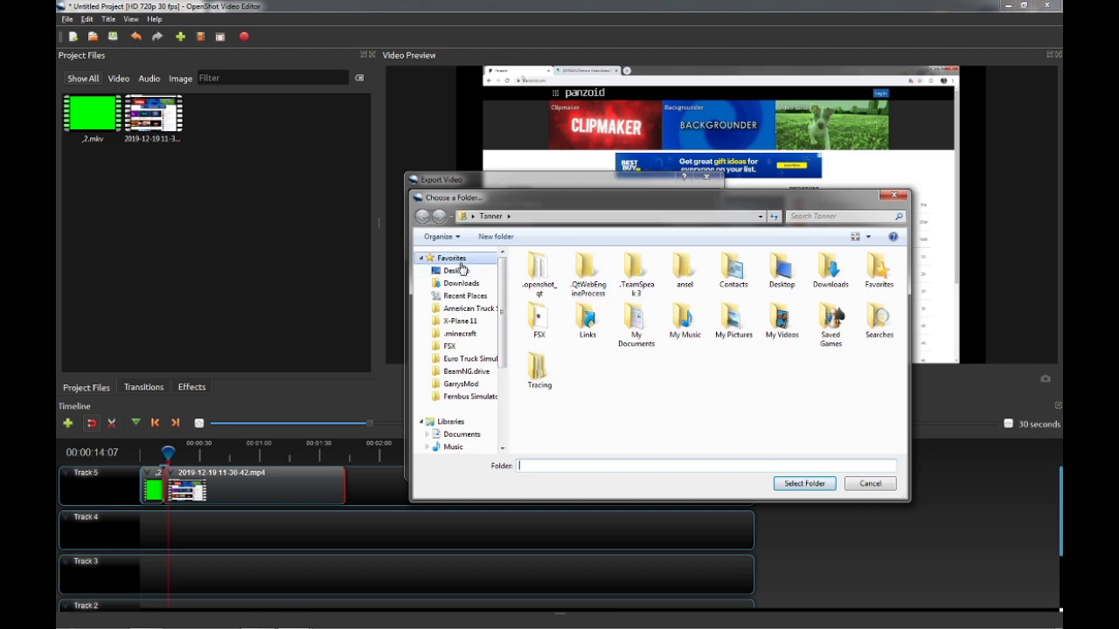
left_click(458, 270)
scroll(905, 290, "down", 1)
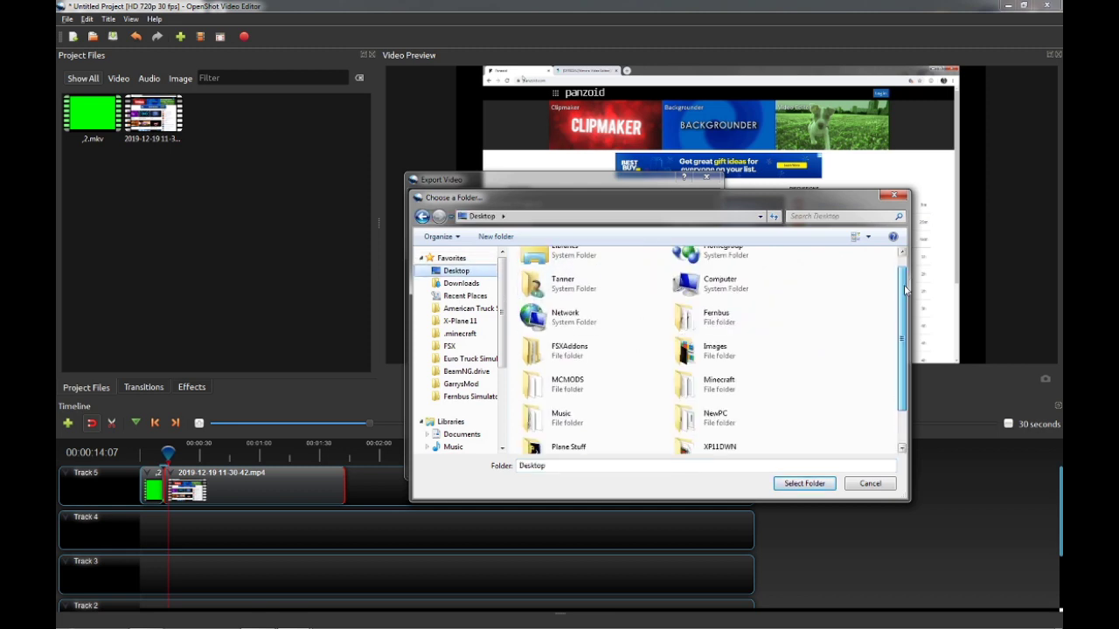
scroll(905, 290, "down", 1)
double_click(734, 320)
left_click(900, 202)
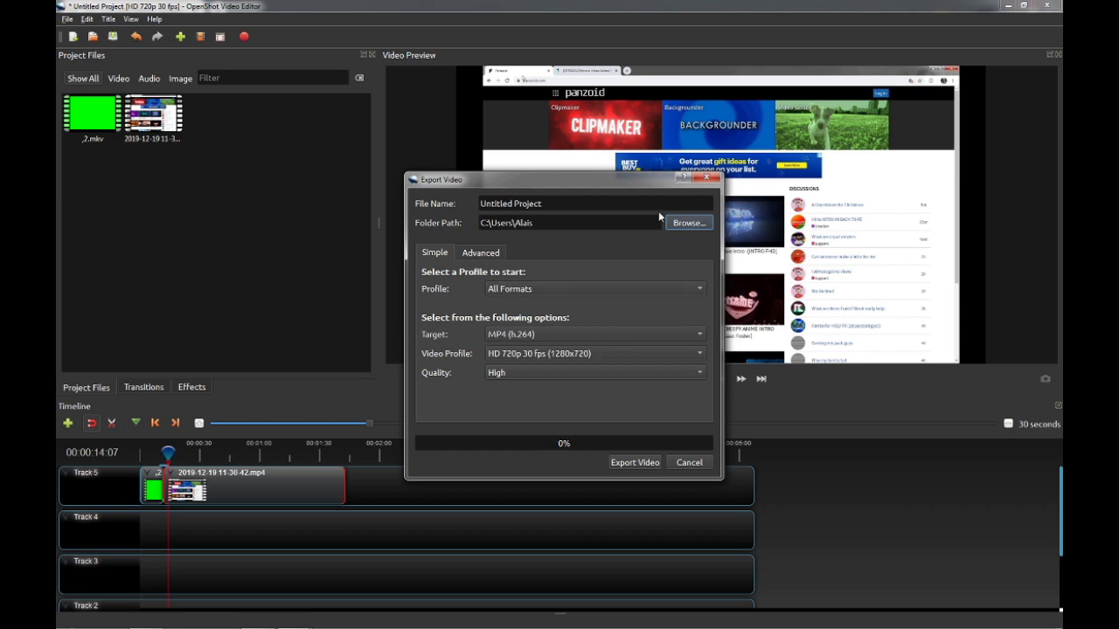
left_click(707, 177)
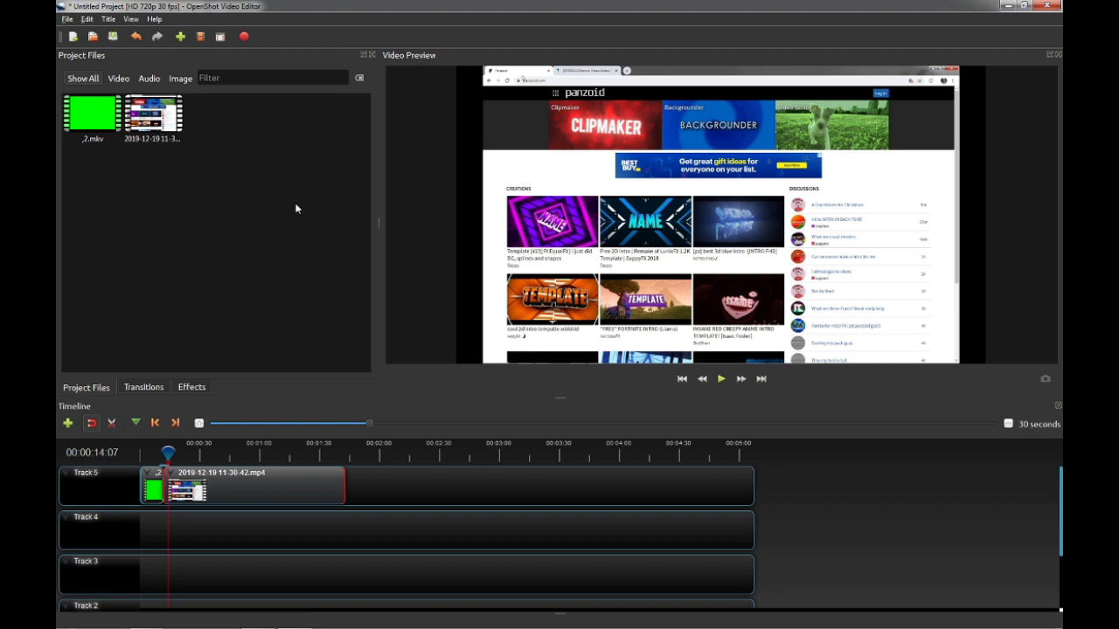